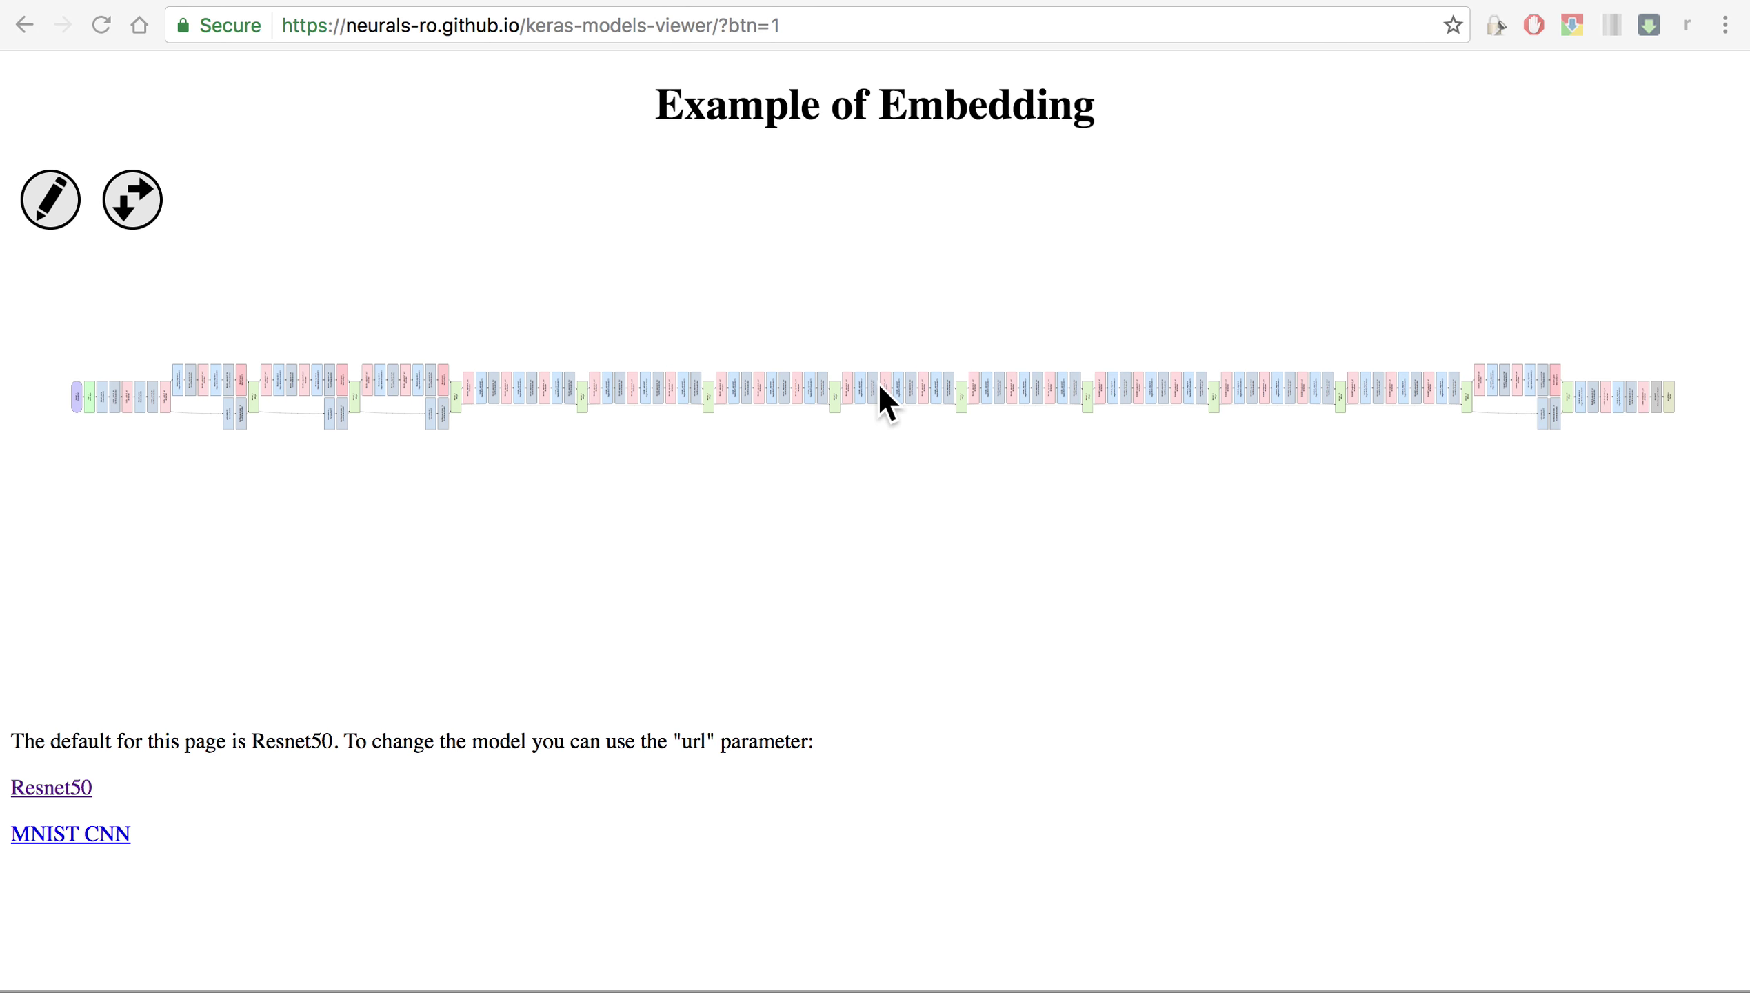
scroll(876, 392, up, 2)
scroll(877, 392, up, 2)
scroll(876, 392, up, 3)
scroll(879, 388, up, 1)
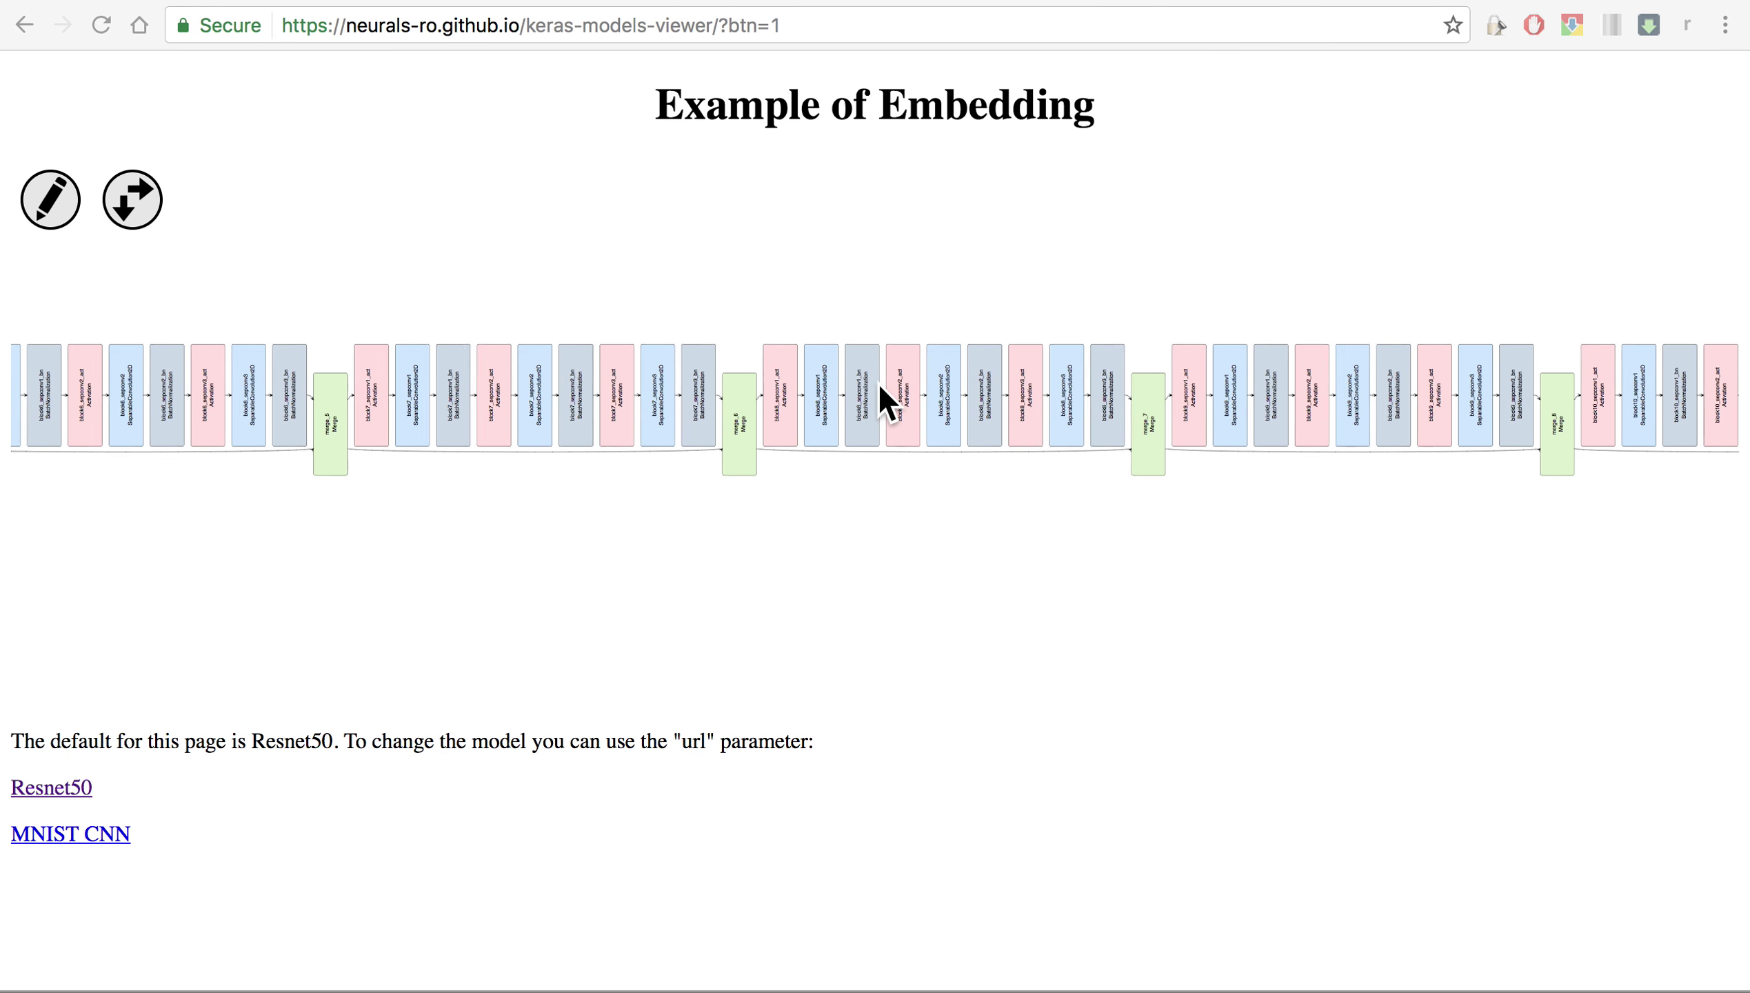
scroll(879, 388, up, 1)
scroll(879, 388, up, 2)
scroll(879, 388, up, 2)
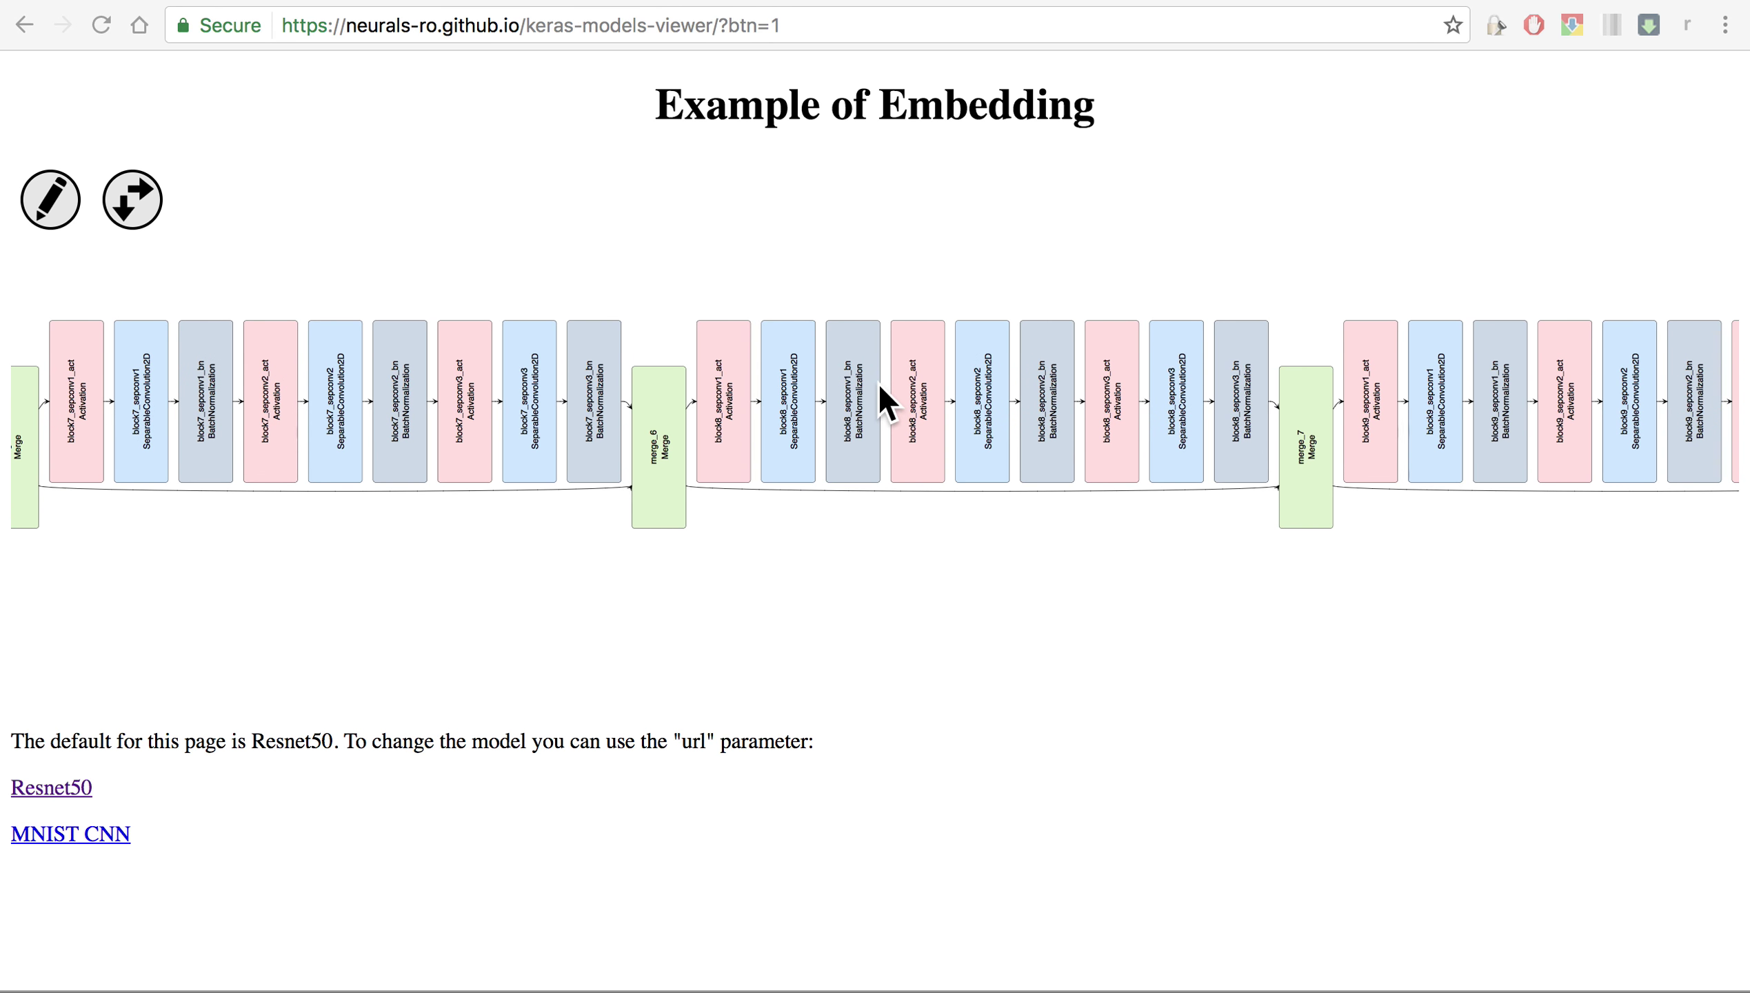
scroll(877, 385, up, 2)
scroll(878, 386, up, 2)
scroll(878, 386, up, 1)
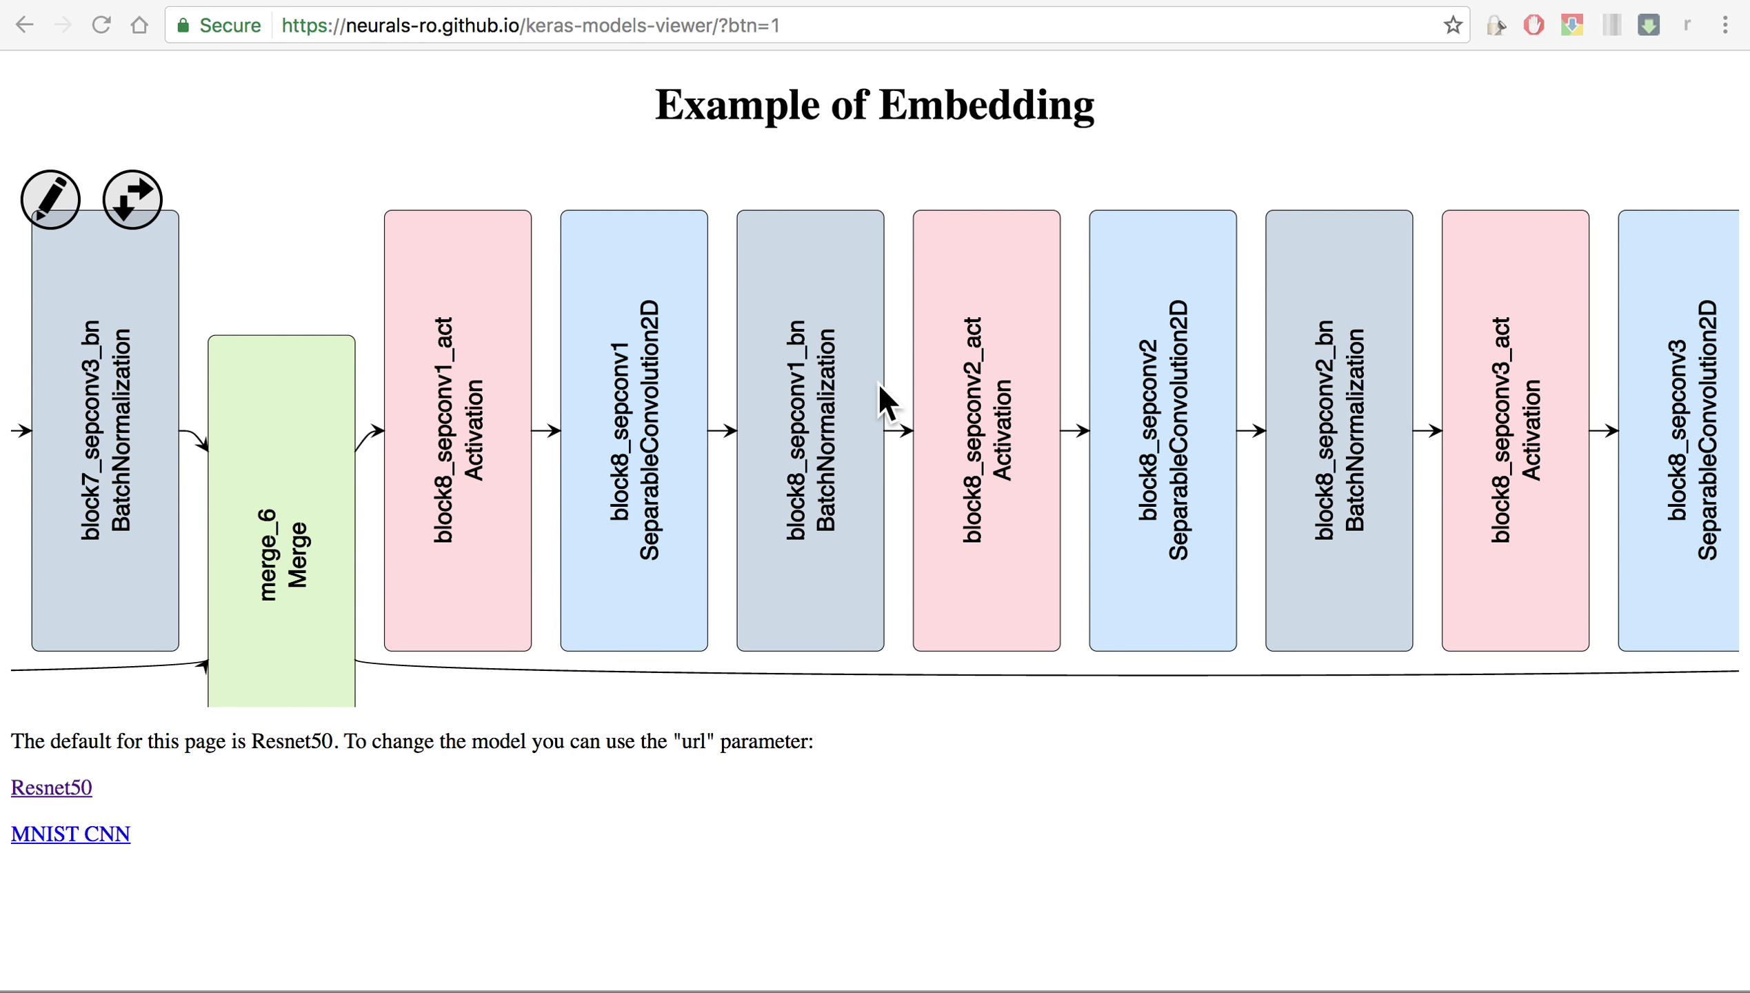
scroll(878, 382, down, 2)
scroll(878, 381, down, 1)
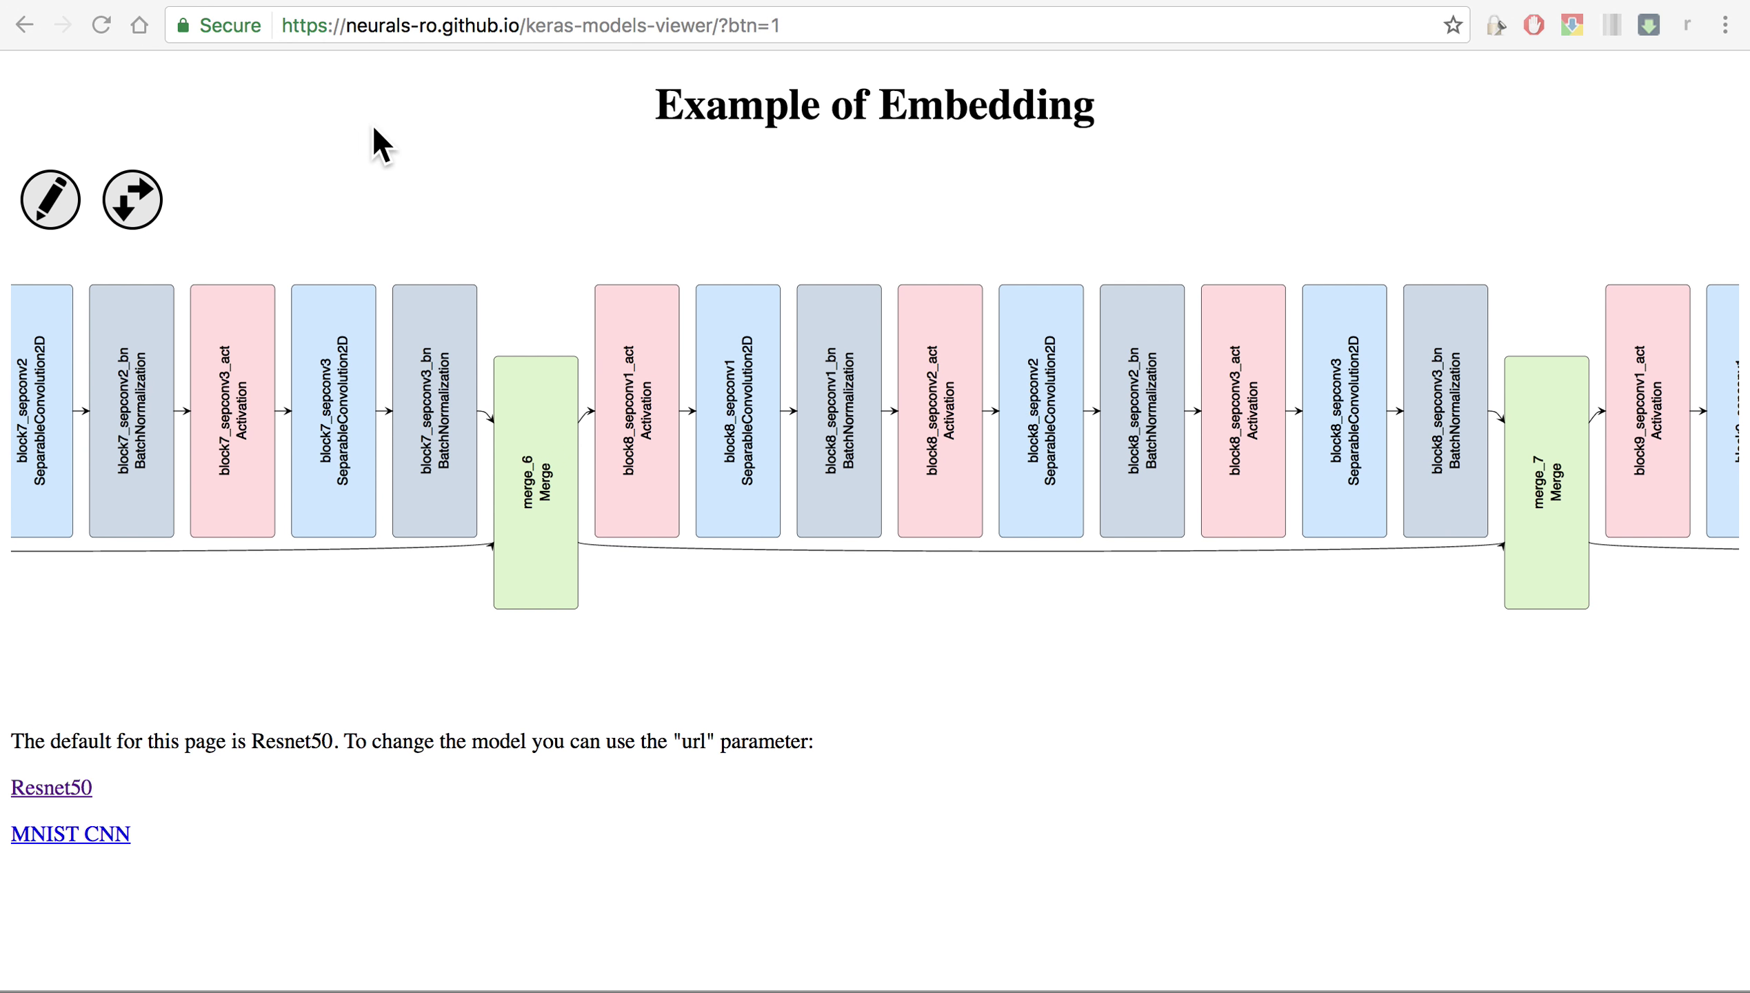
Step: Flip the Resnet50 diagram to a vertical layout and pan to the block4 separable-convolution layers
click(130, 205)
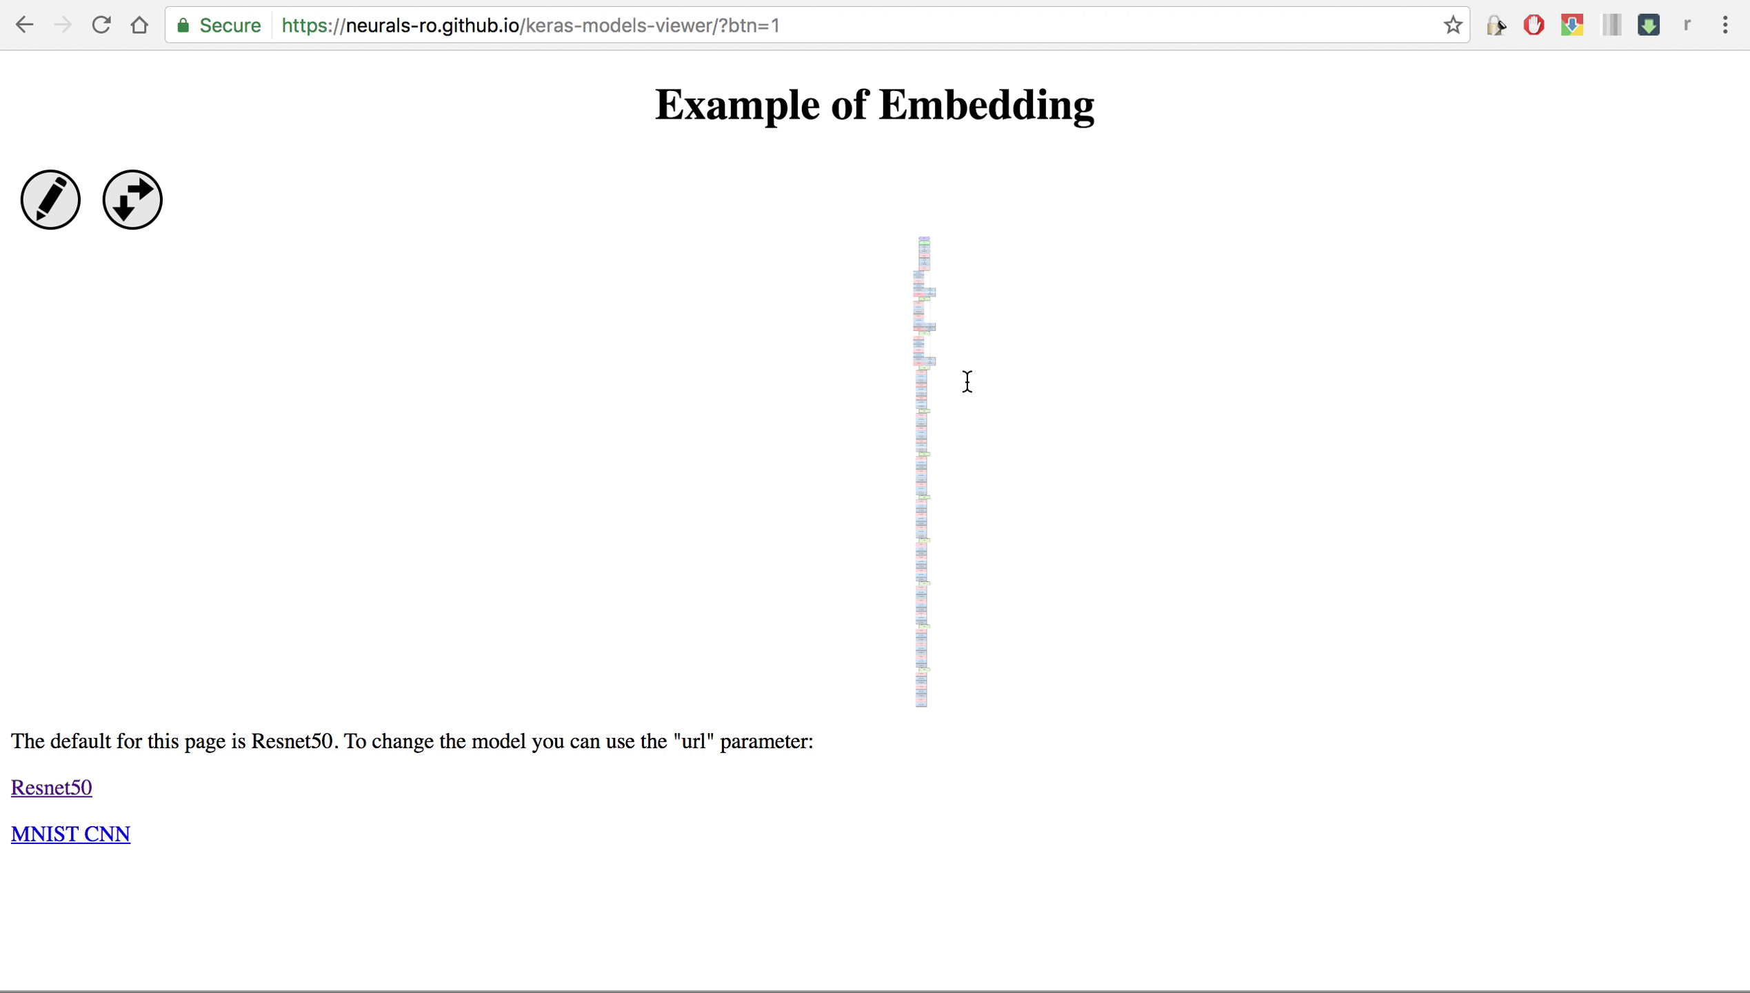
scroll(911, 364, up, 2)
scroll(910, 364, up, 2)
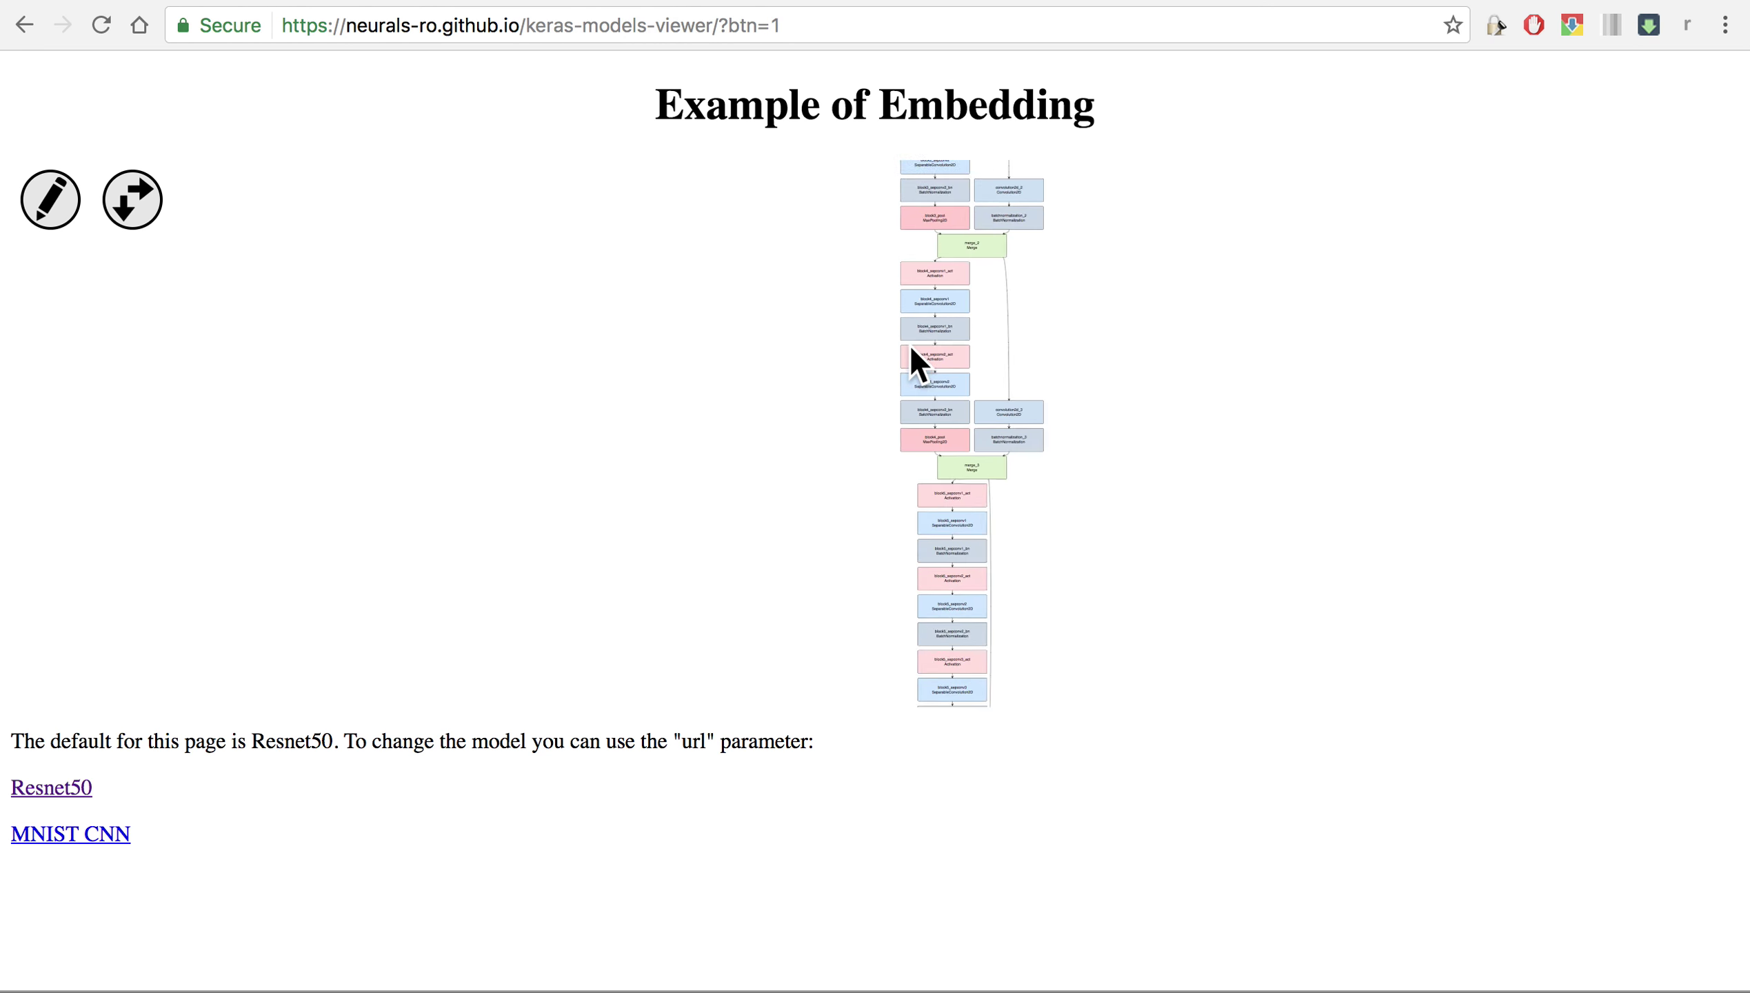
scroll(820, 366, up, 2)
drag(763, 355, 460, 343)
scroll(743, 367, up, 2)
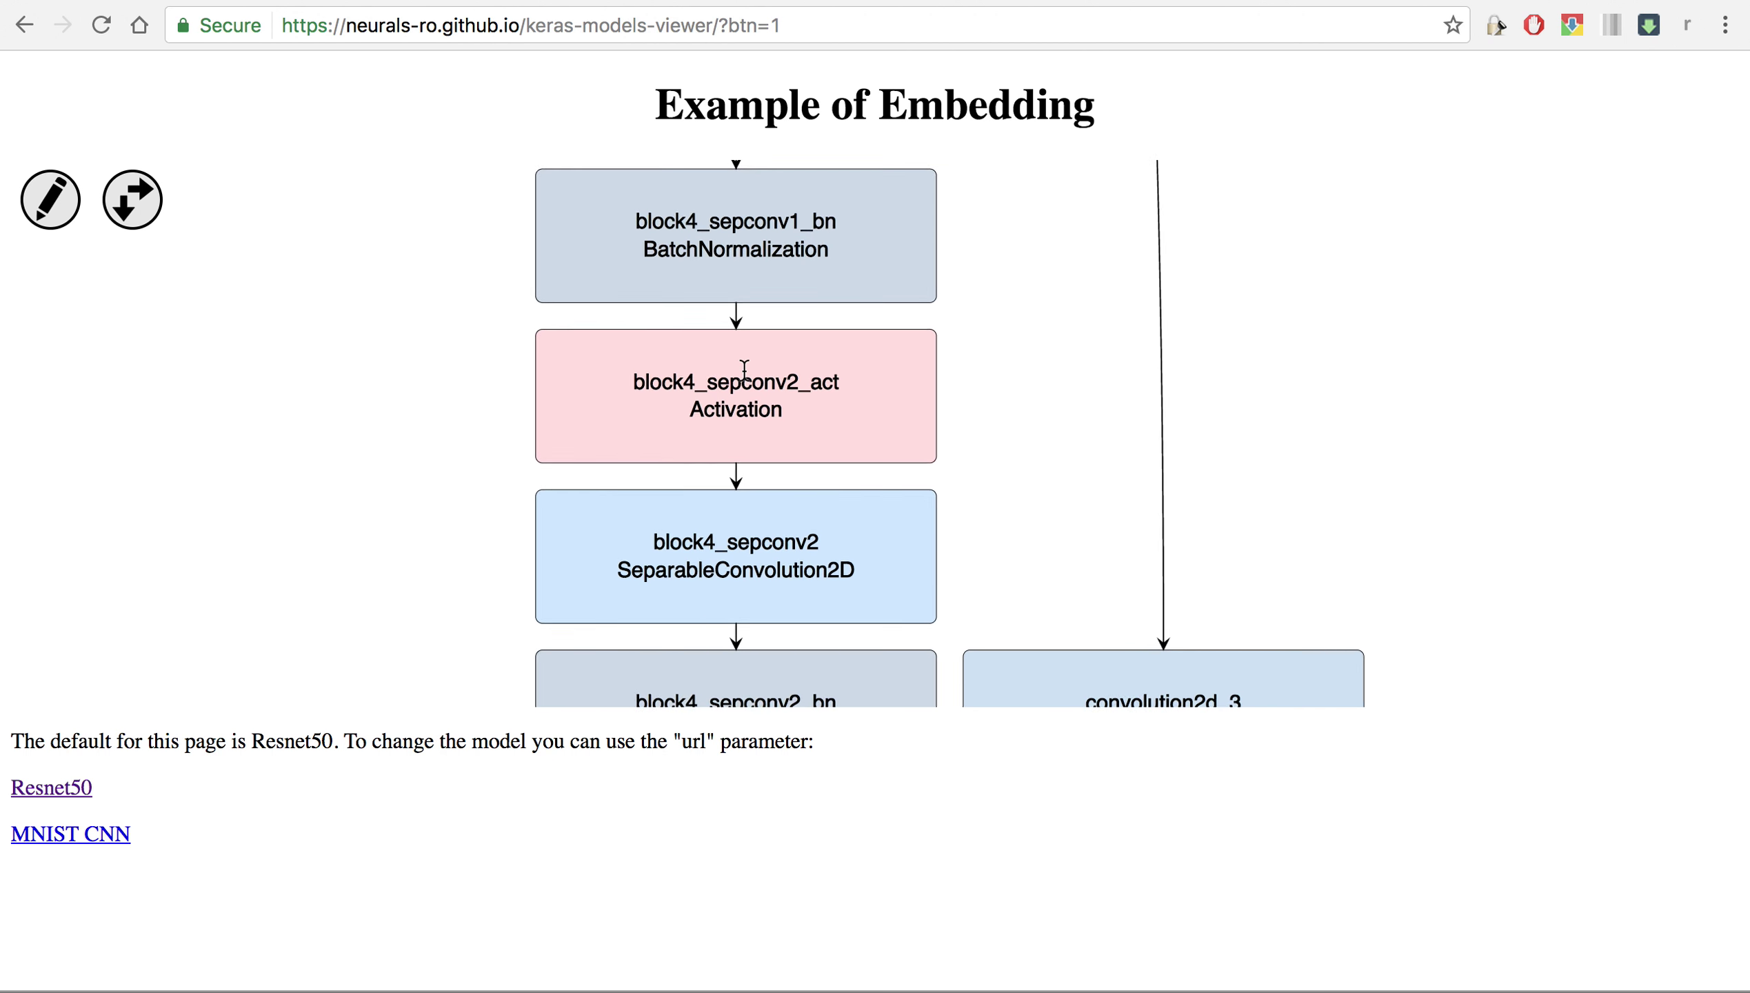
scroll(746, 382, up, 2)
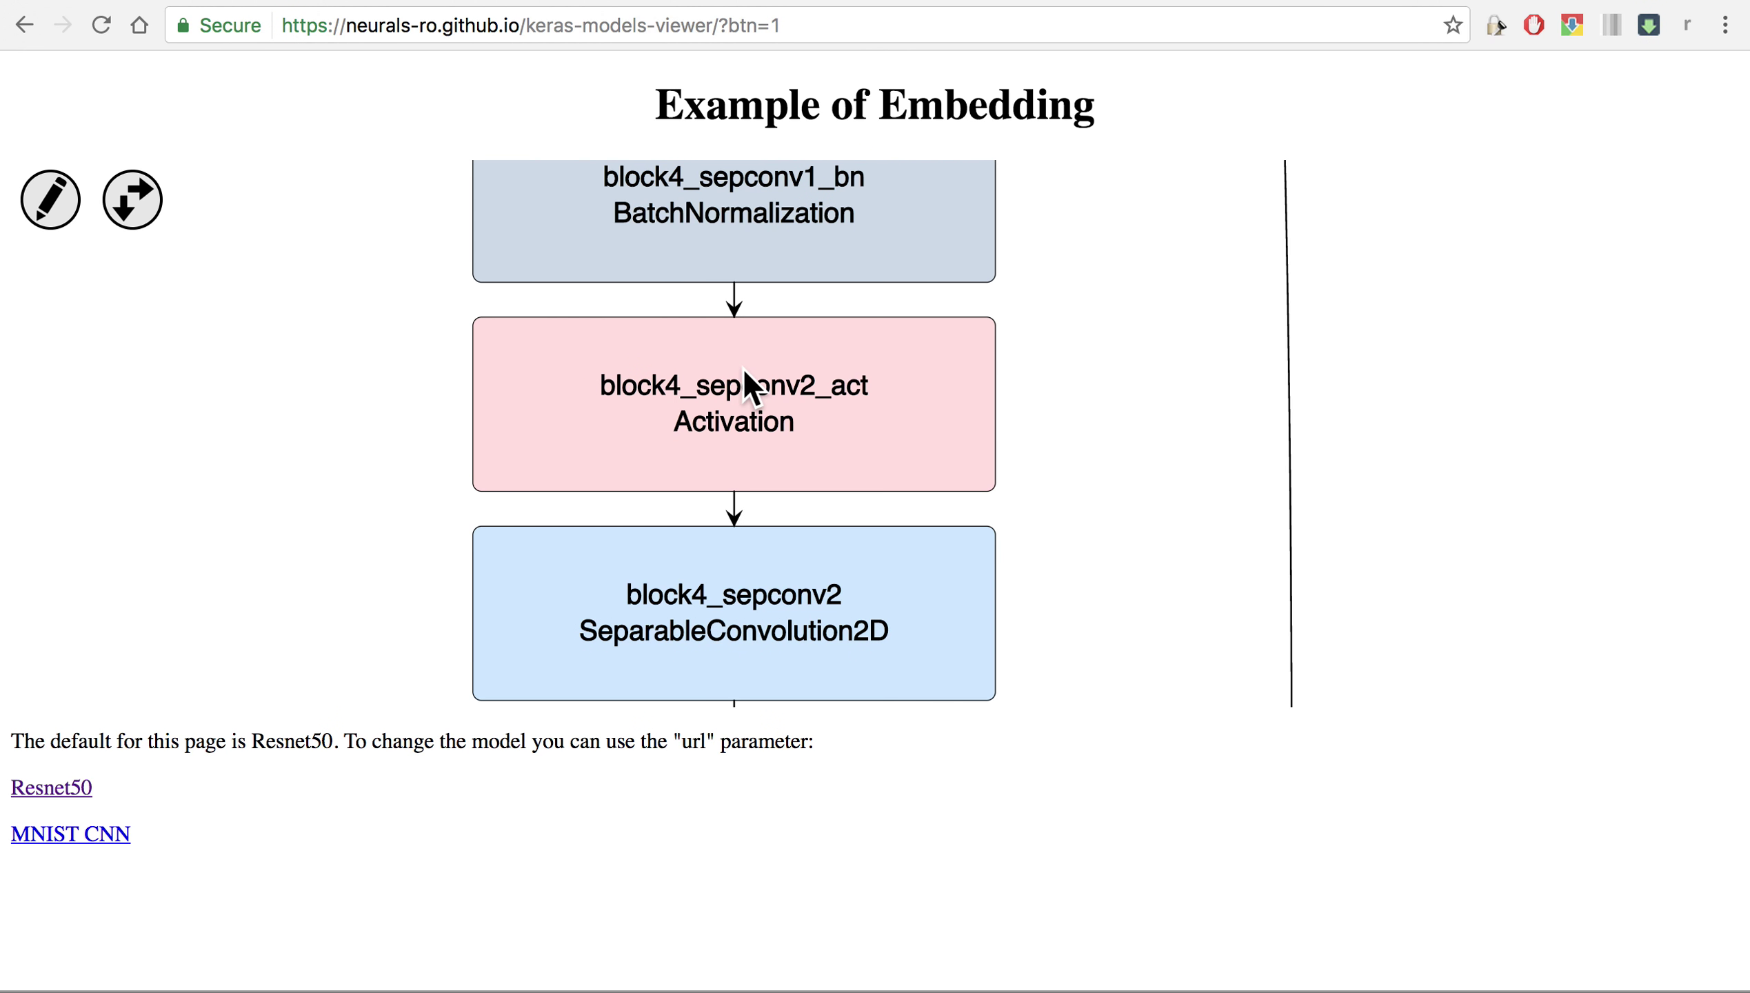
Step: Load model_5 via the &url= address parameter and open it in the model editor
click(957, 24)
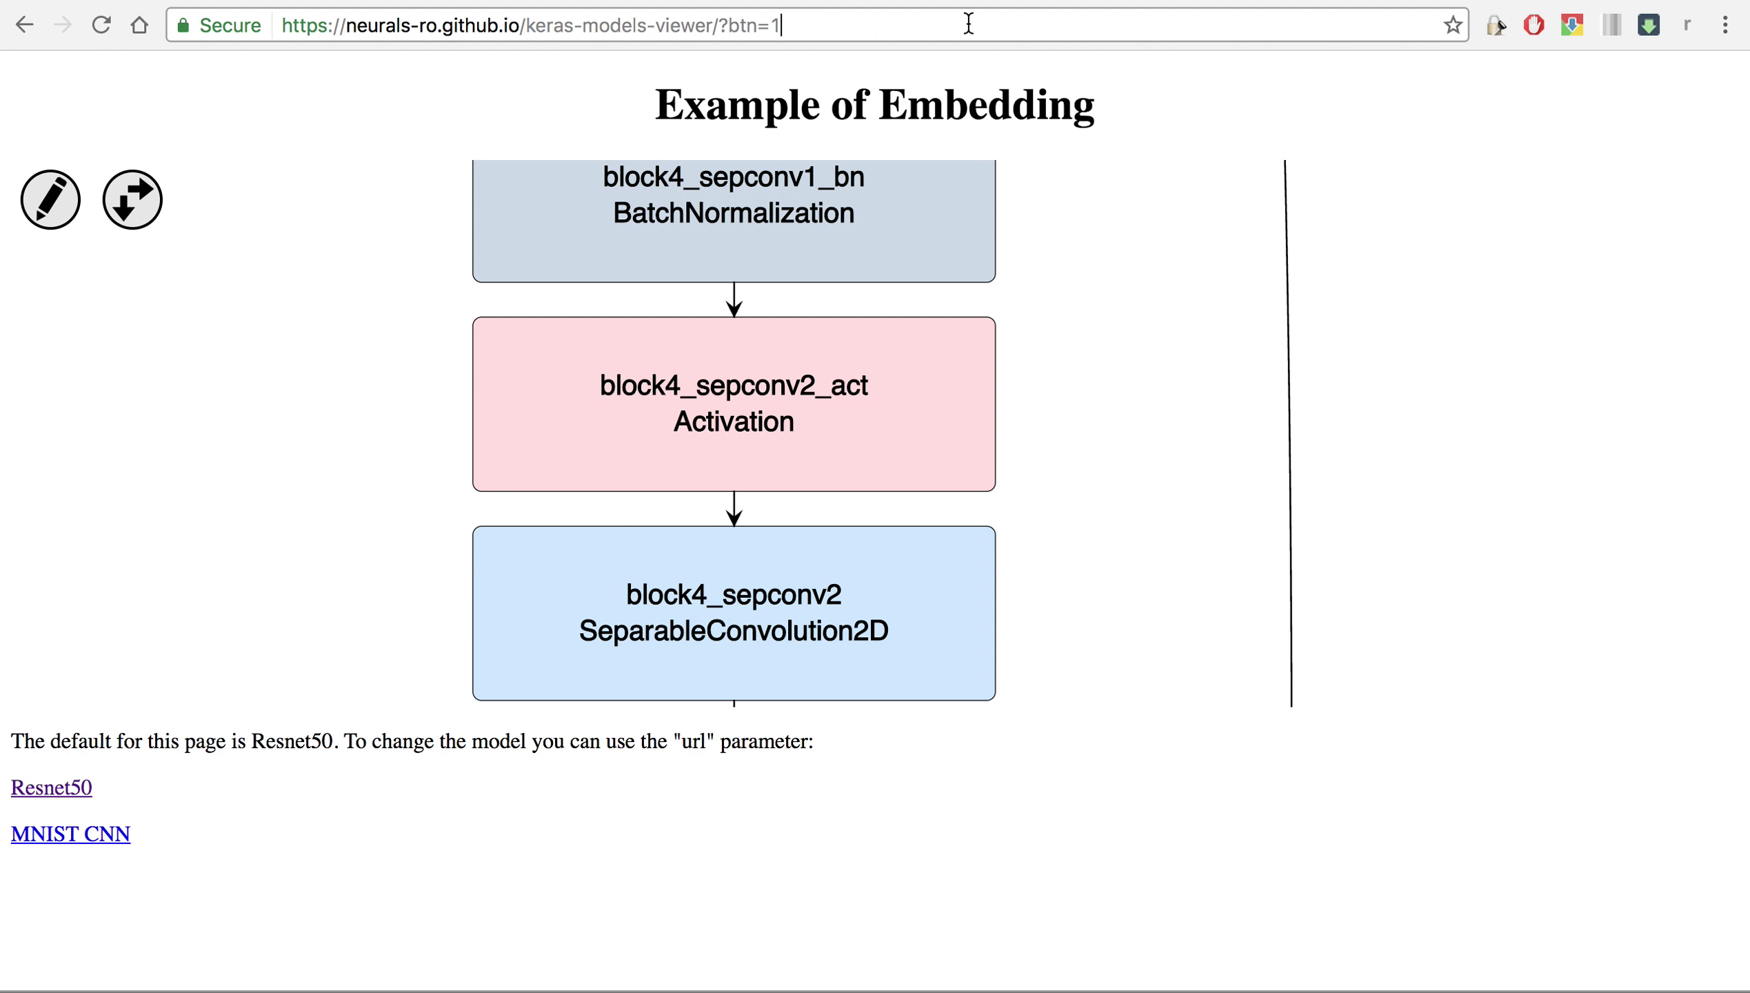
text(&url=)
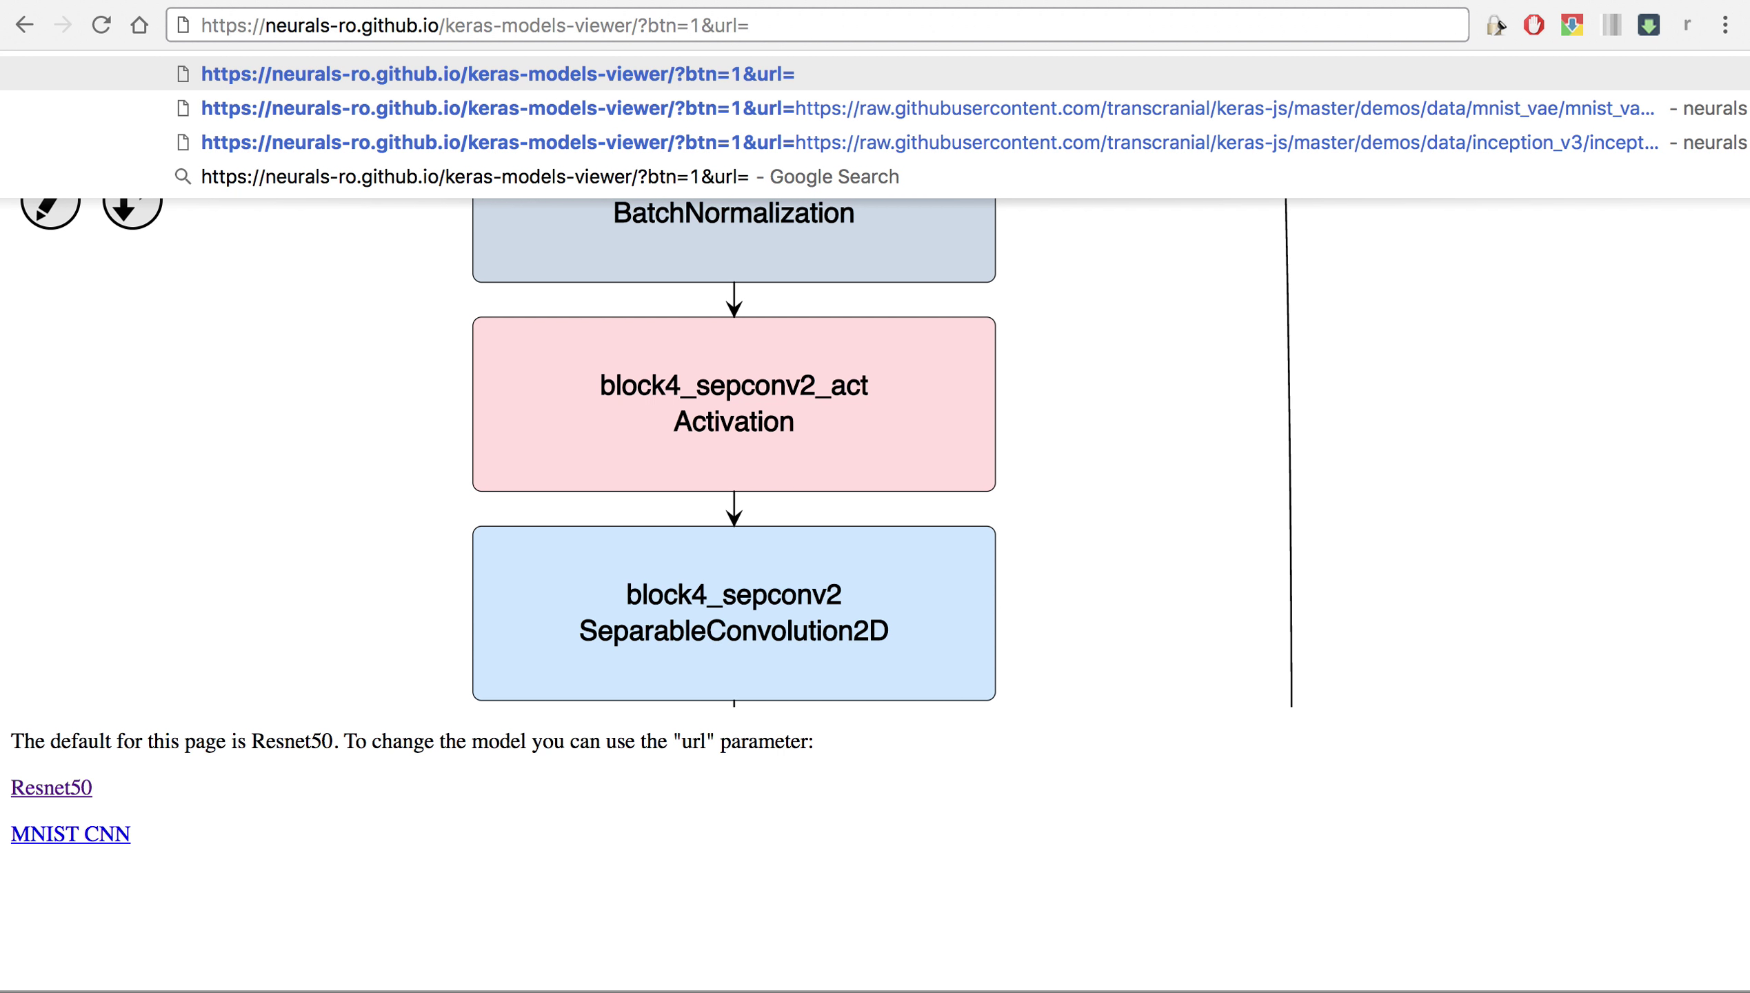
key(ctrl+Tab)
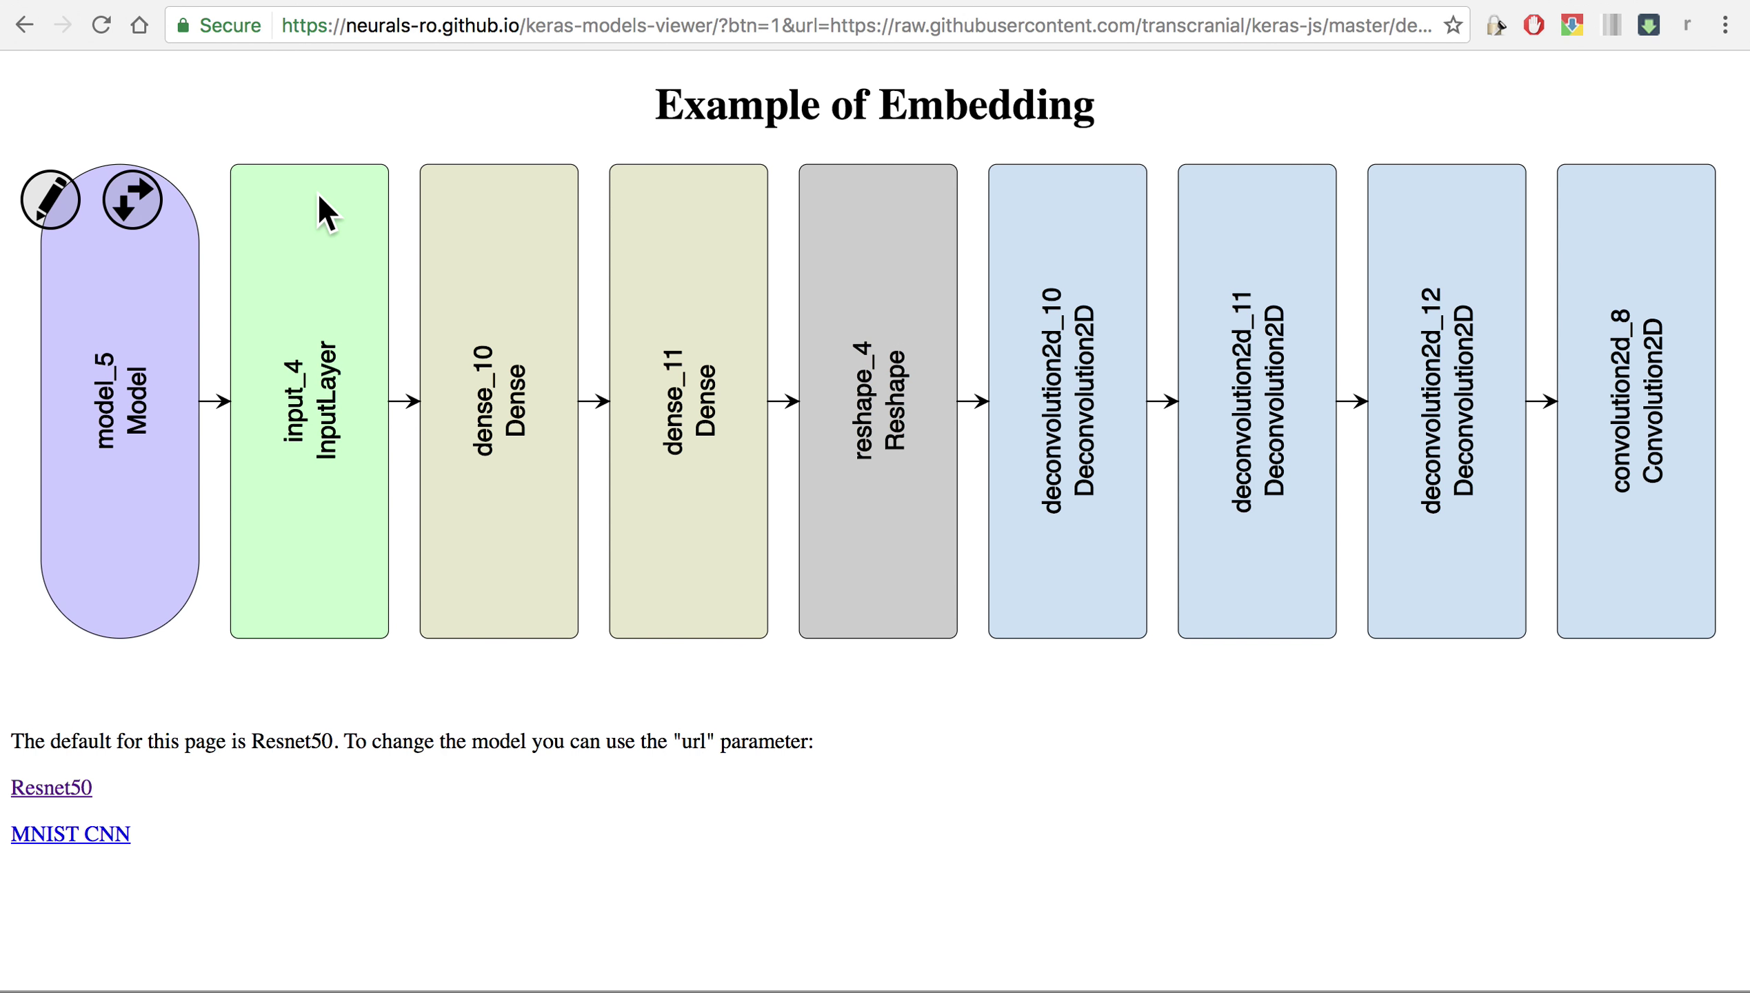
click(48, 205)
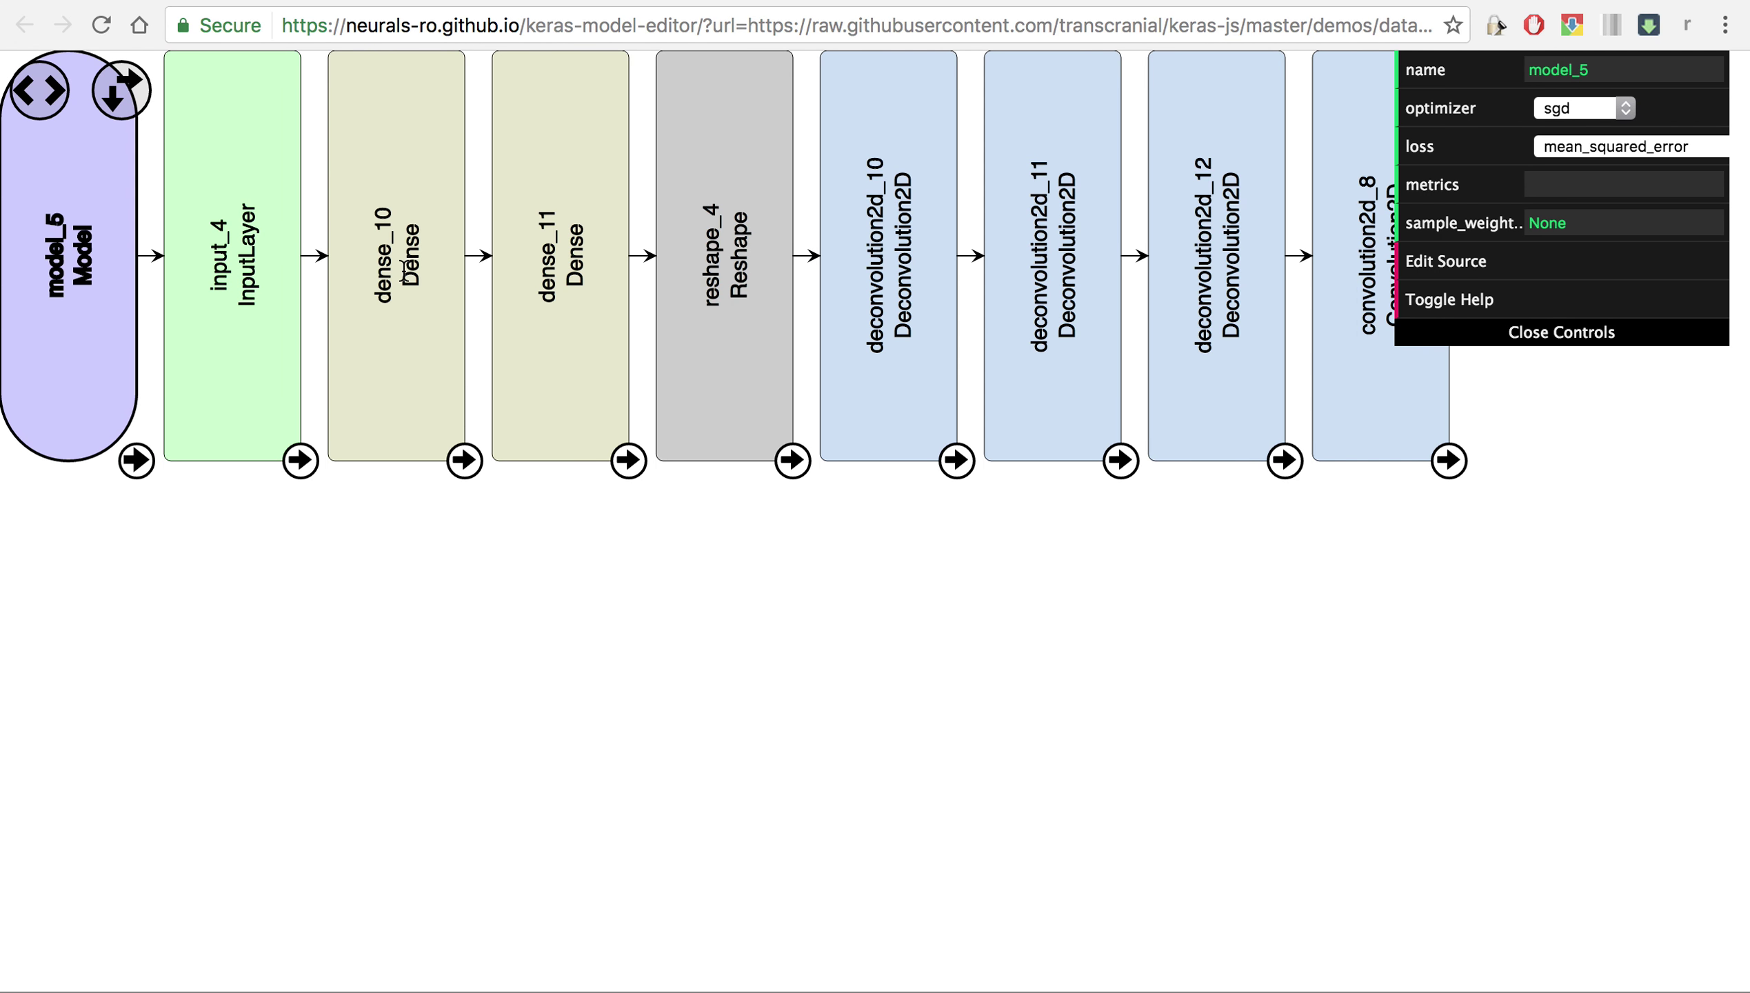
scroll(560, 250, up, 2)
scroll(560, 251, down, 2)
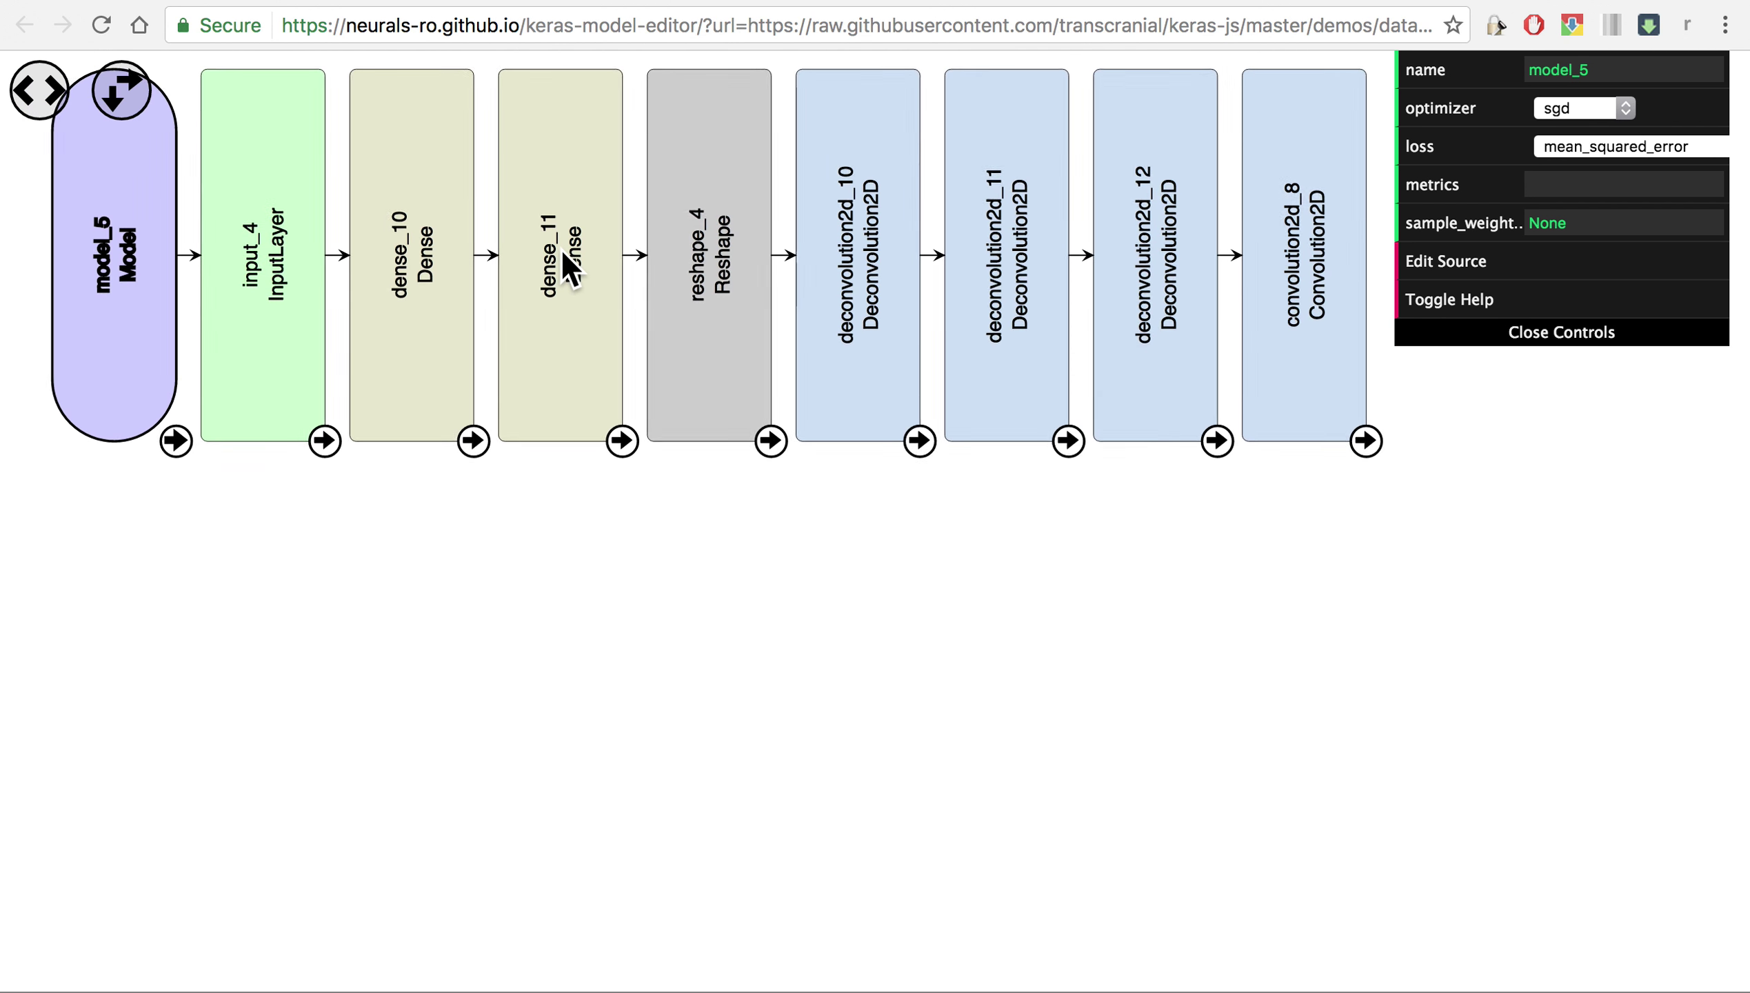
Step: Centre the model_5 graph, view its JSON source and close it unchanged
drag(555, 539, 620, 680)
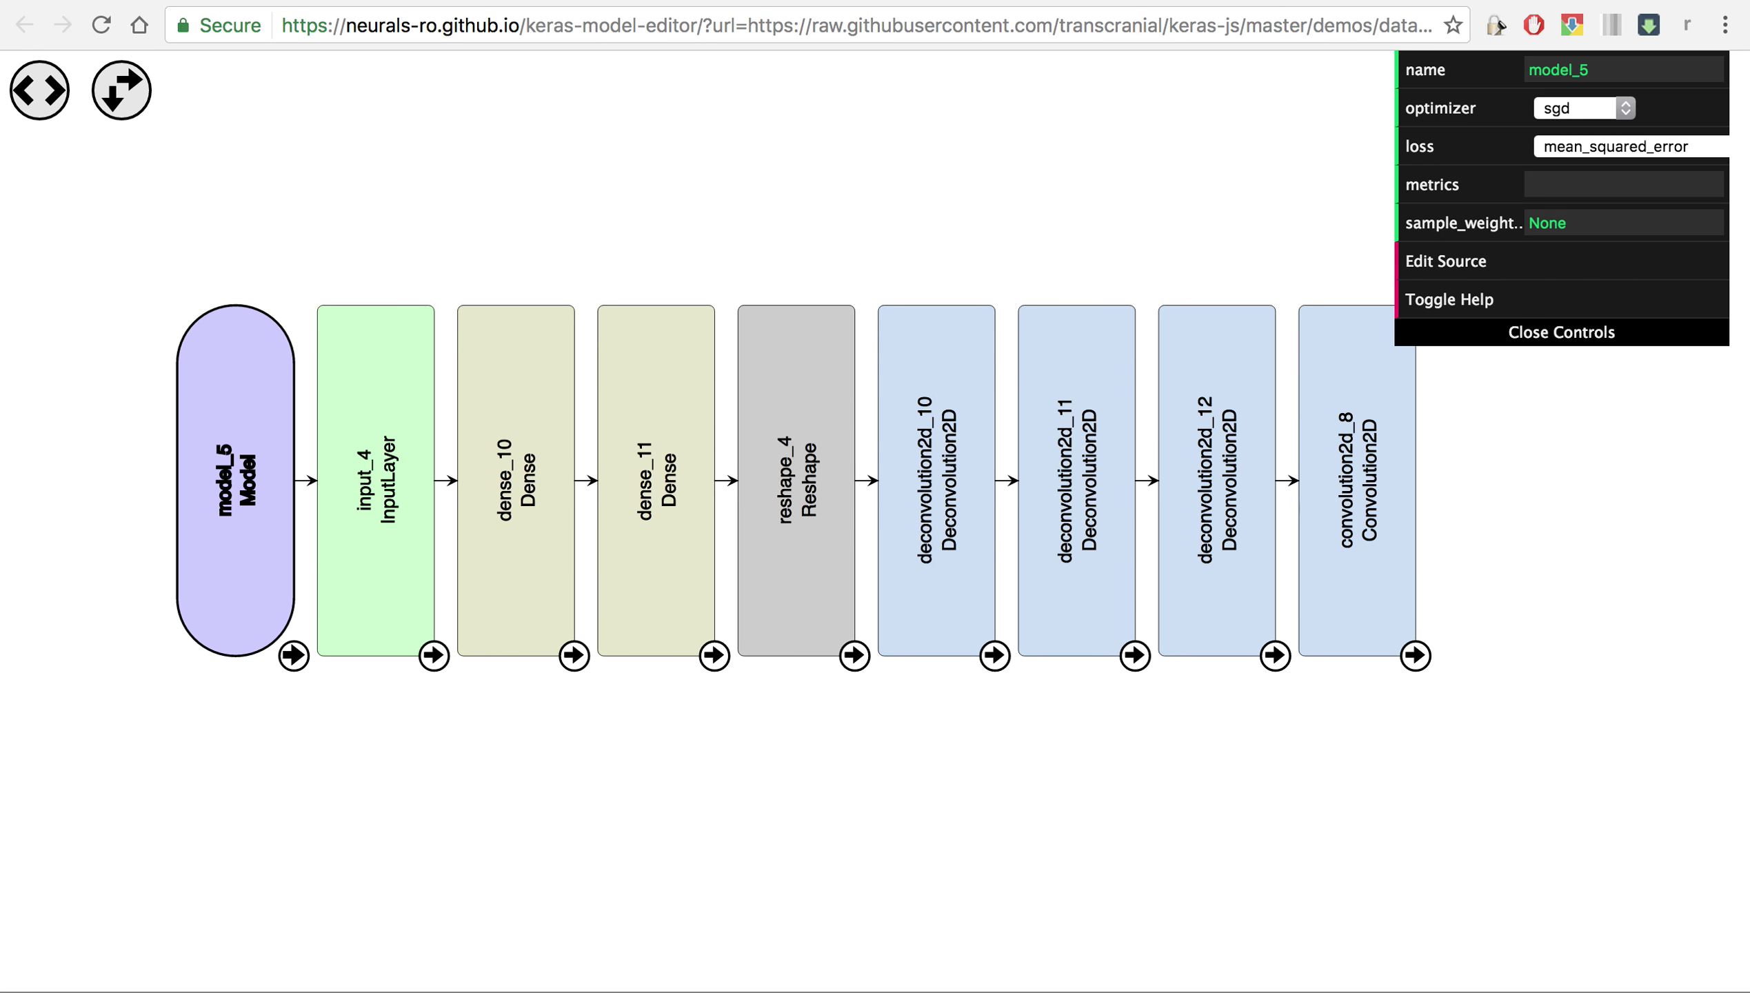
click(43, 88)
scroll(437, 364, down, 10)
scroll(437, 364, down, 10)
scroll(437, 364, down, 10)
scroll(439, 364, down, 5)
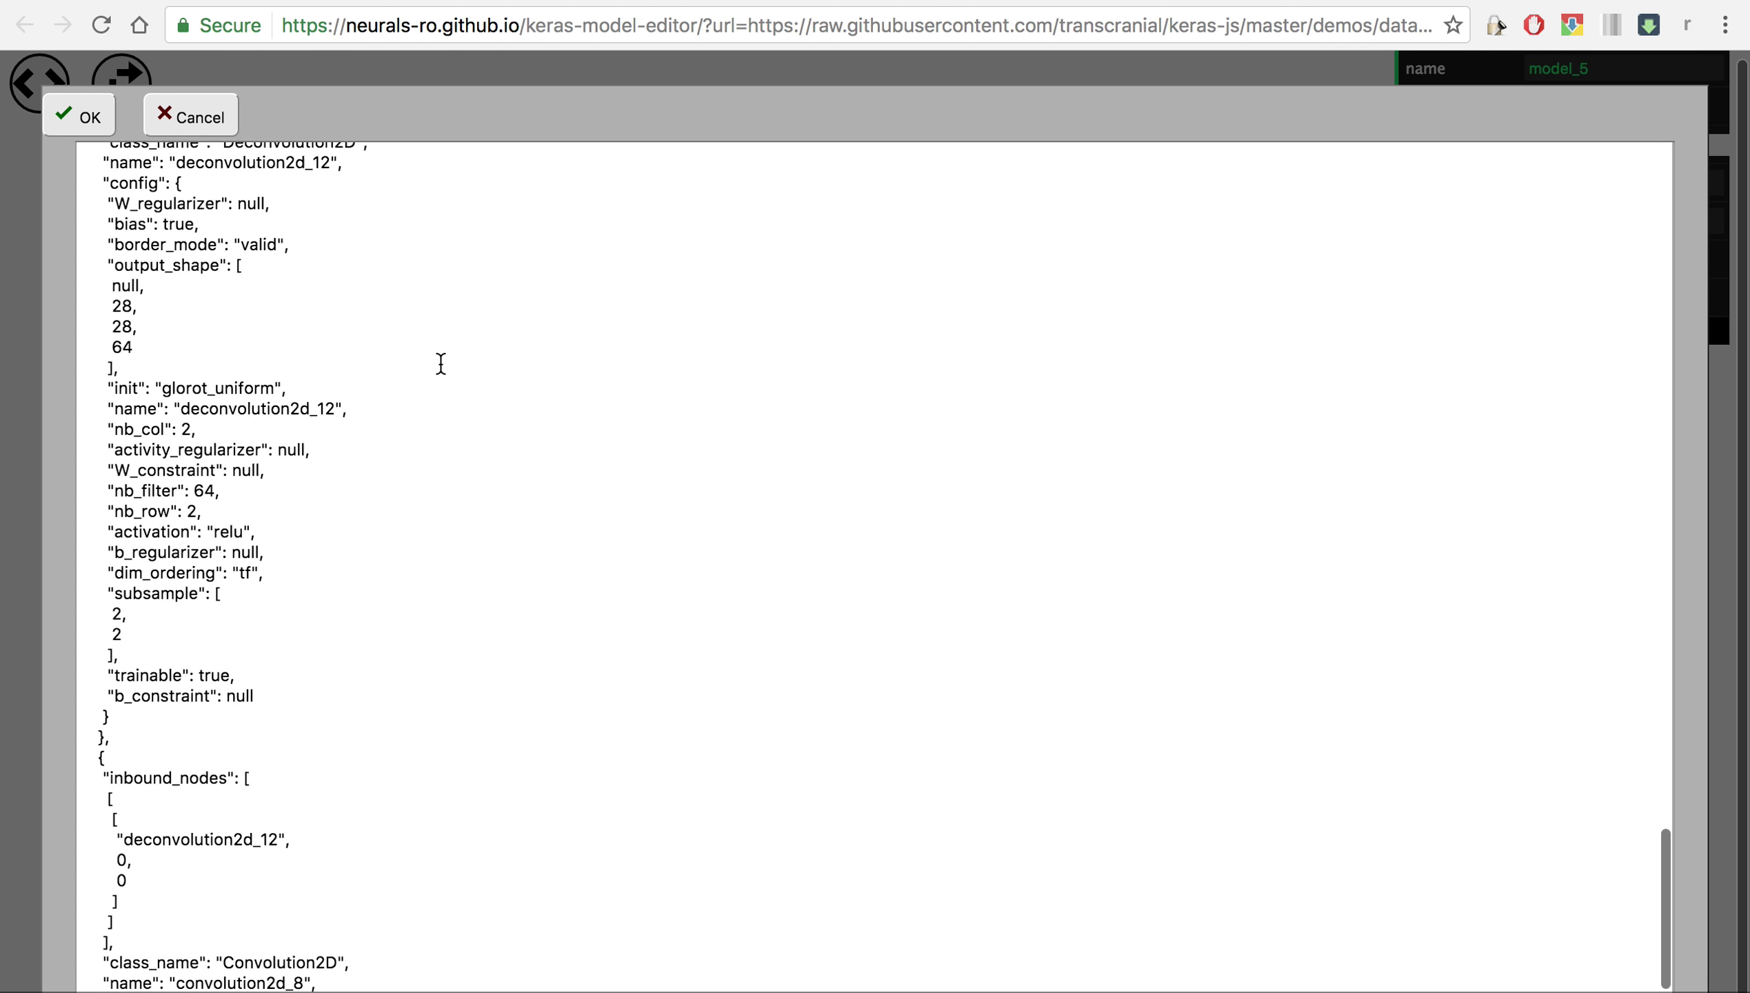
scroll(440, 364, up, 15)
scroll(440, 364, up, 10)
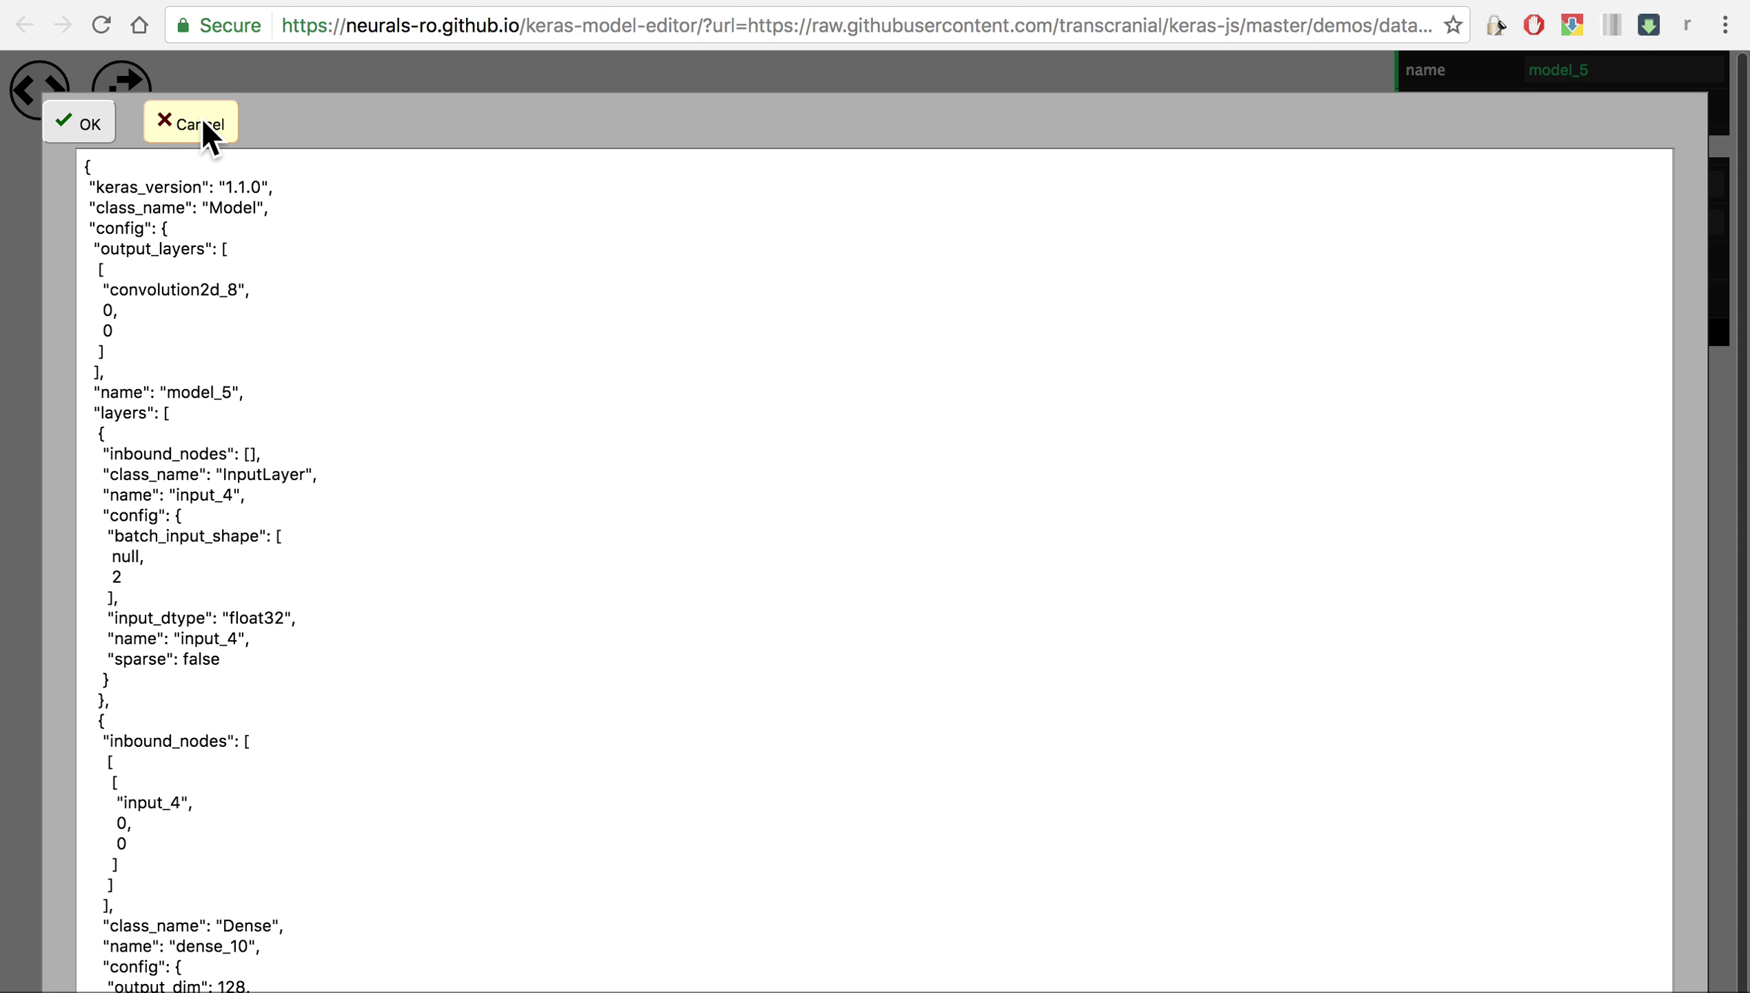
click(201, 126)
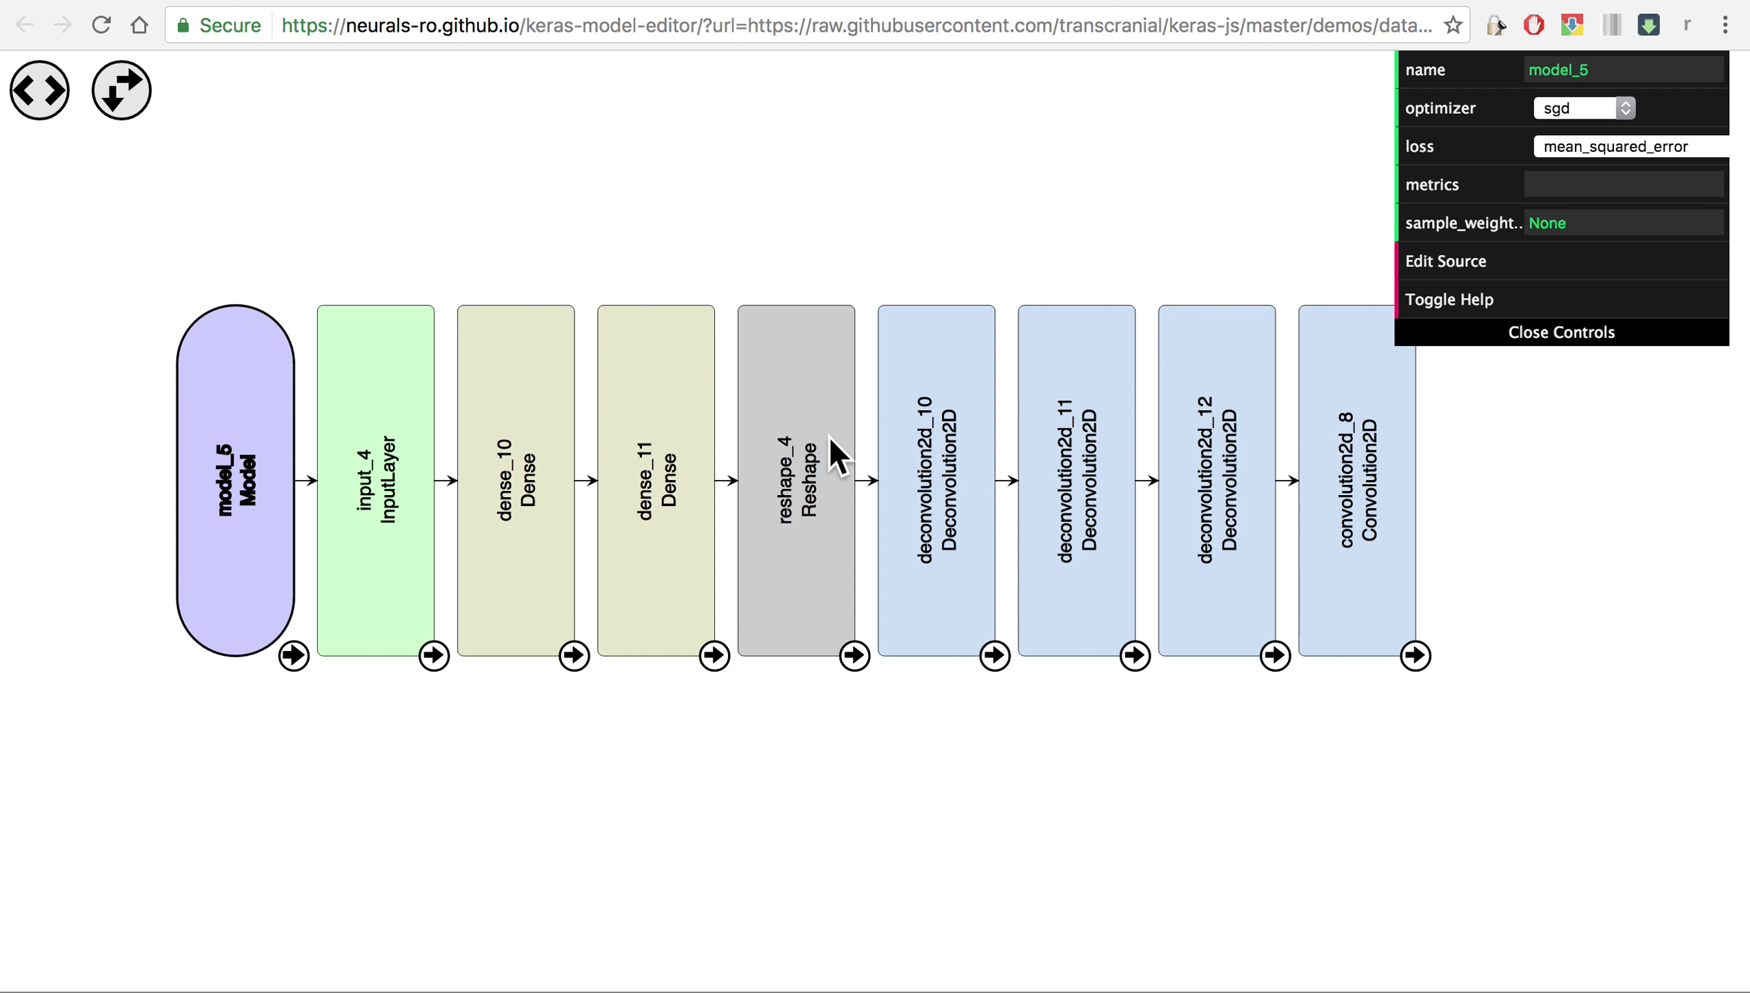
Step: Inspect the deconvolution2d_10 layer, then load the inception_v3 JSON via the url parameter
click(954, 475)
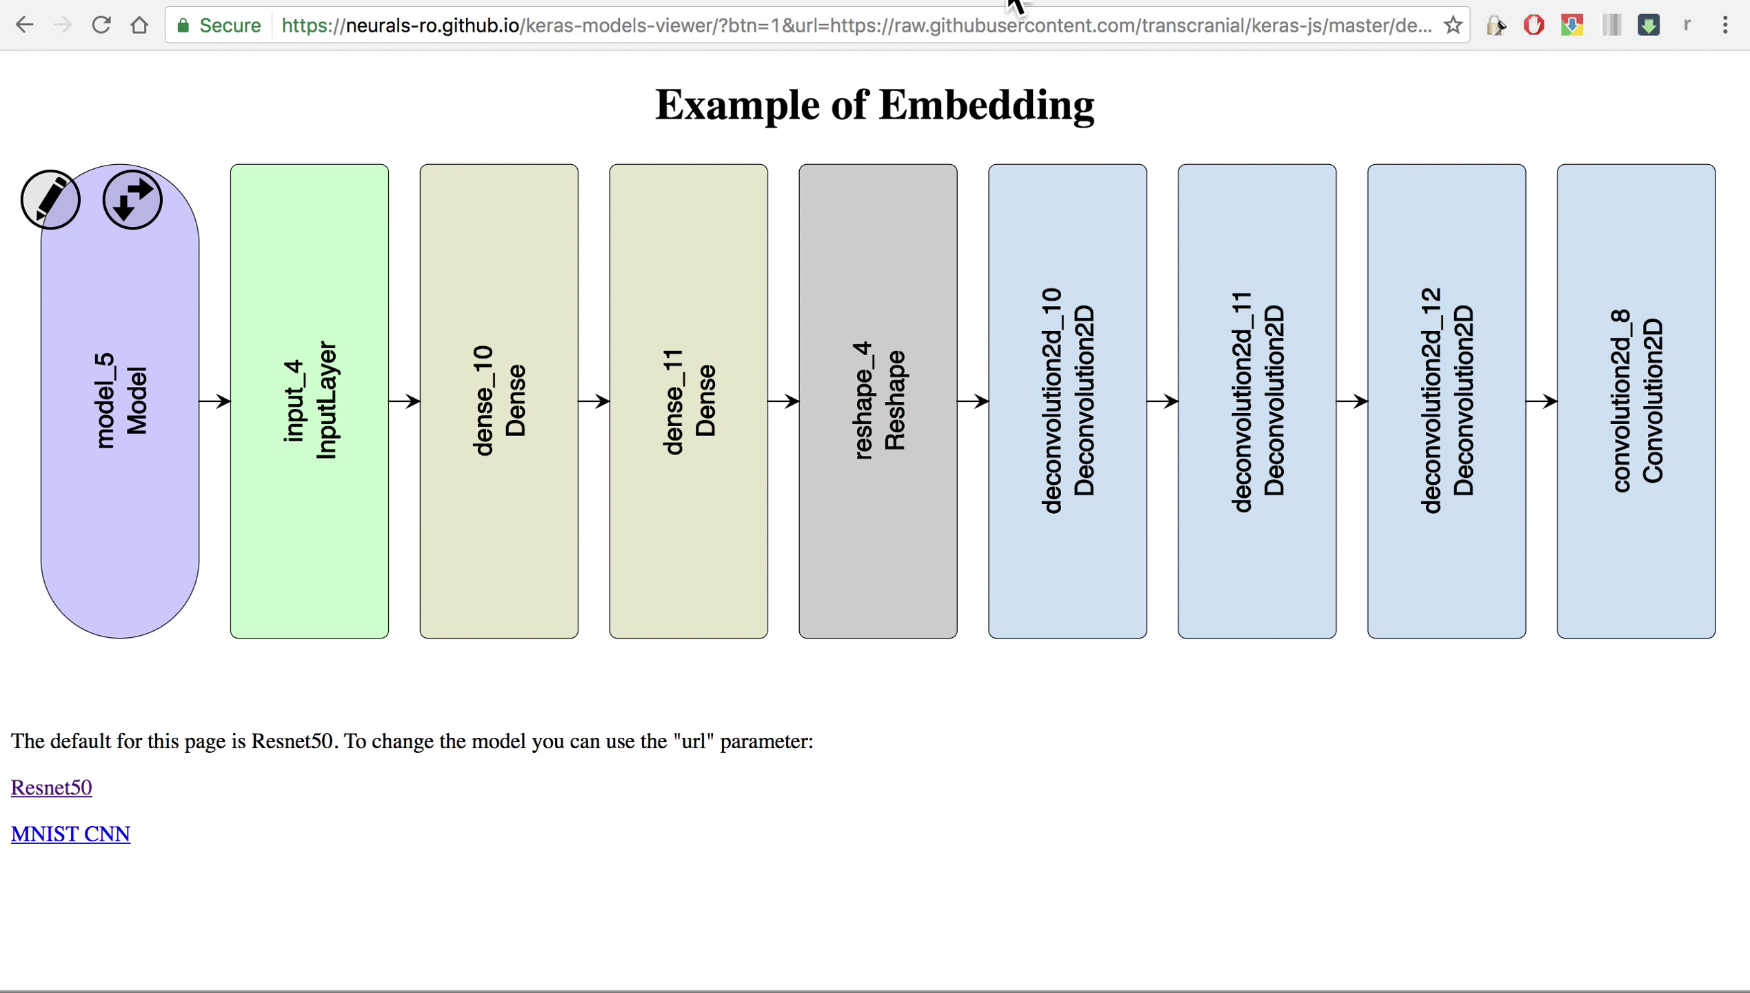
key(super+bracketleft)
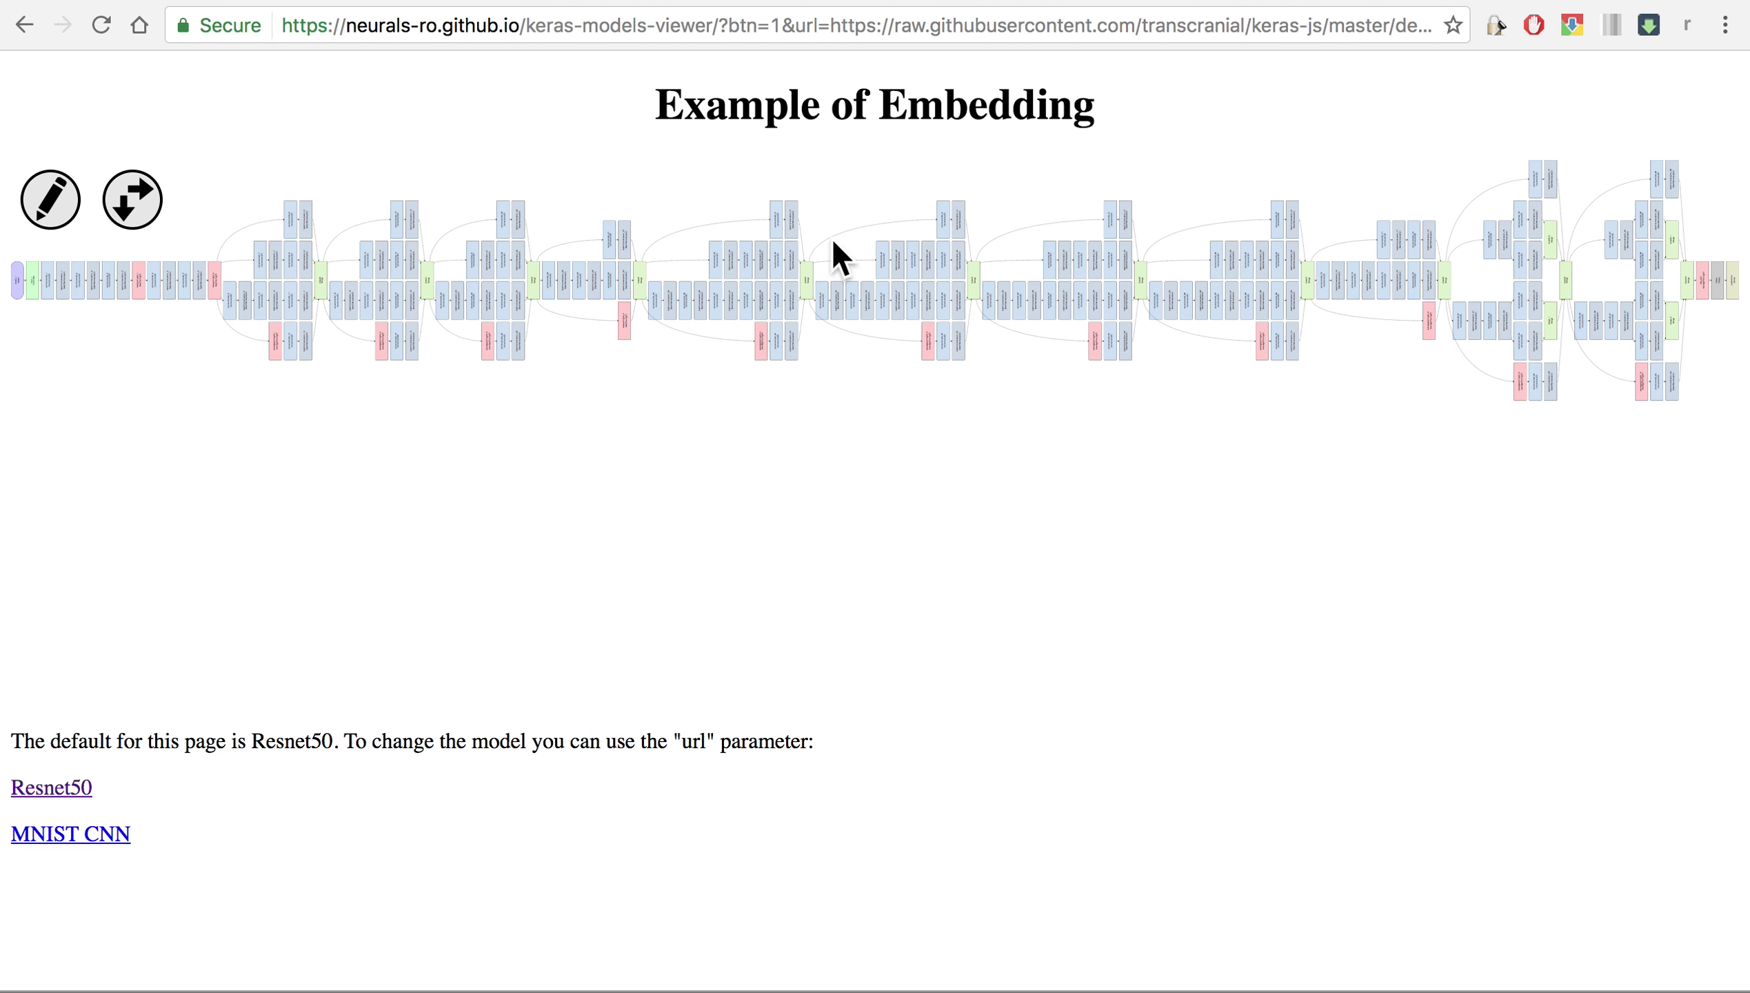
scroll(910, 245, up, 1)
scroll(911, 244, up, 2)
scroll(911, 244, up, 3)
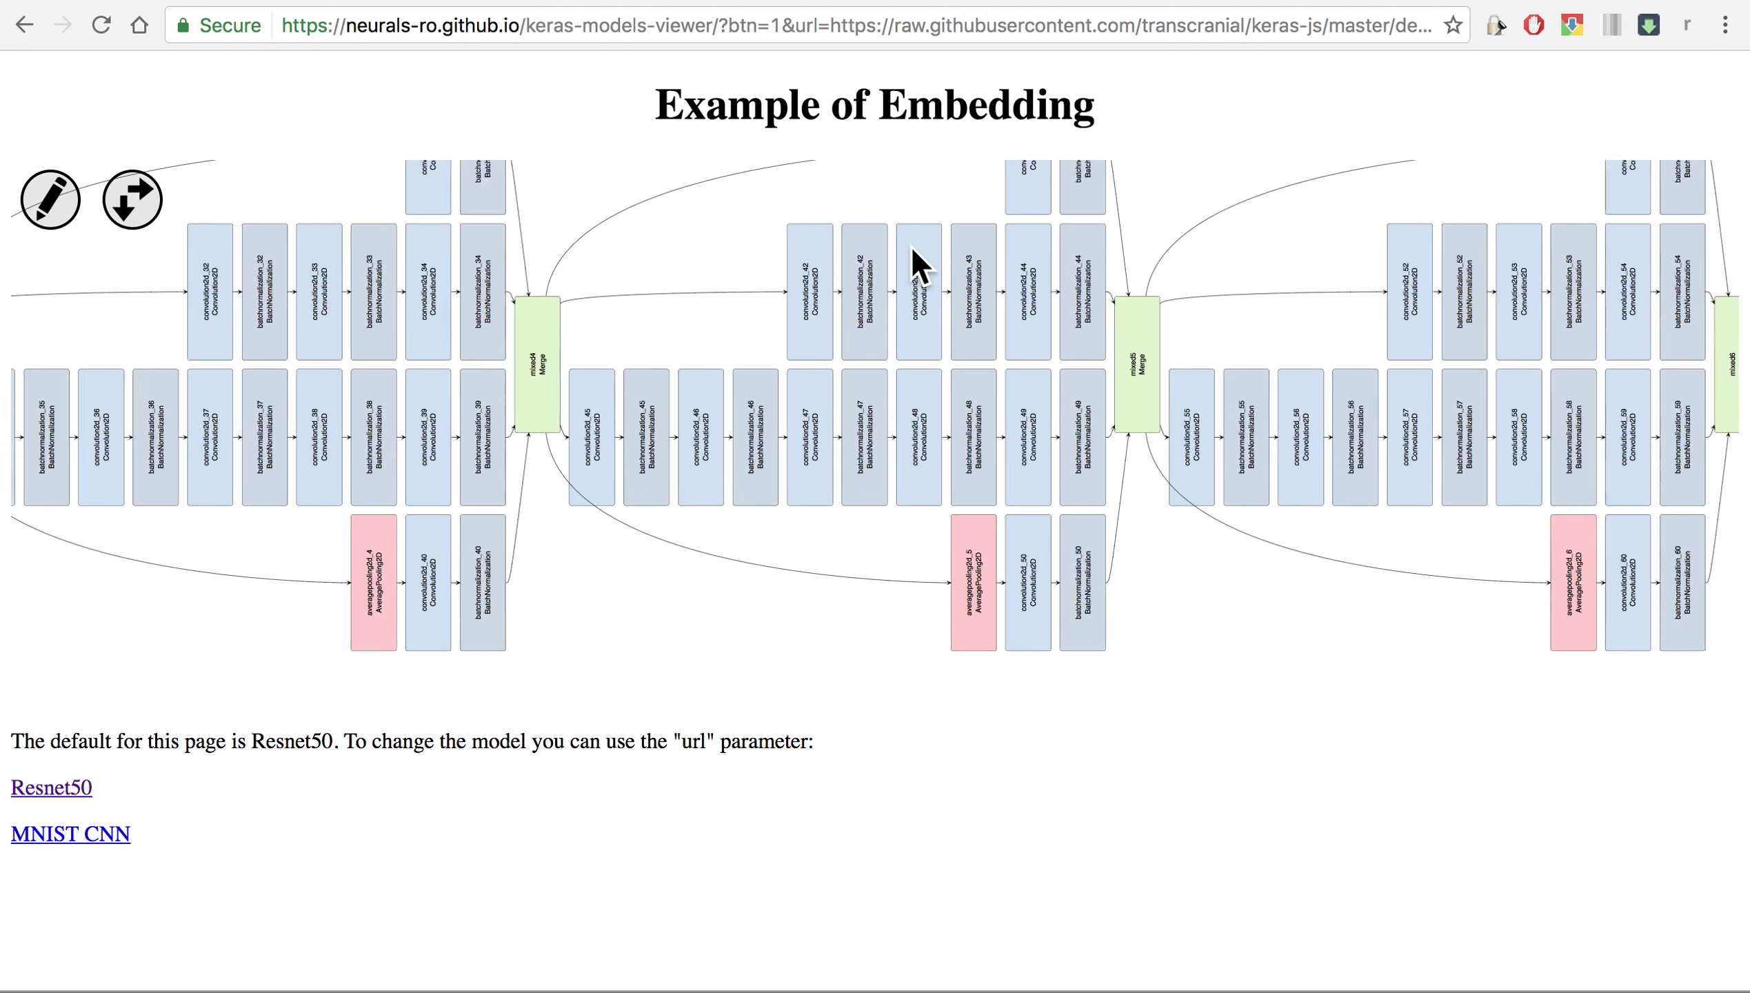
scroll(911, 244, up, 3)
scroll(910, 245, down, 2)
scroll(775, 202, down, 5)
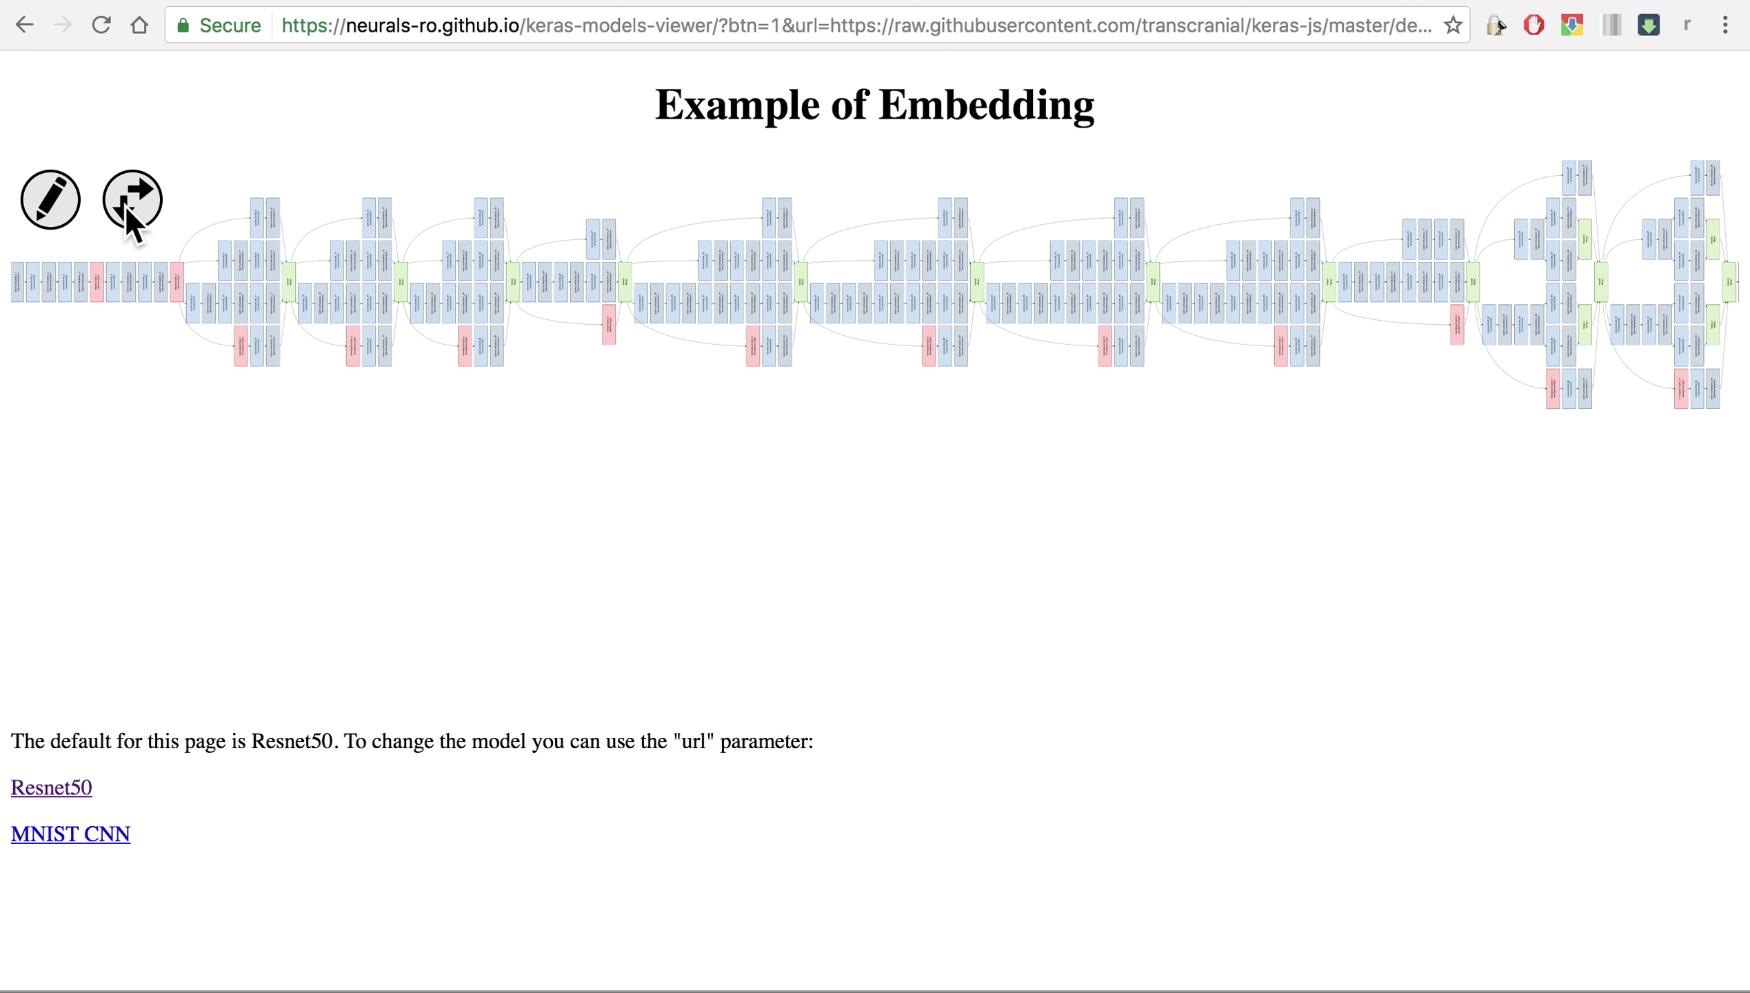
Step: Flip the Inception v3 diagram vertical and pan toward the mixed3 Merge block
click(127, 213)
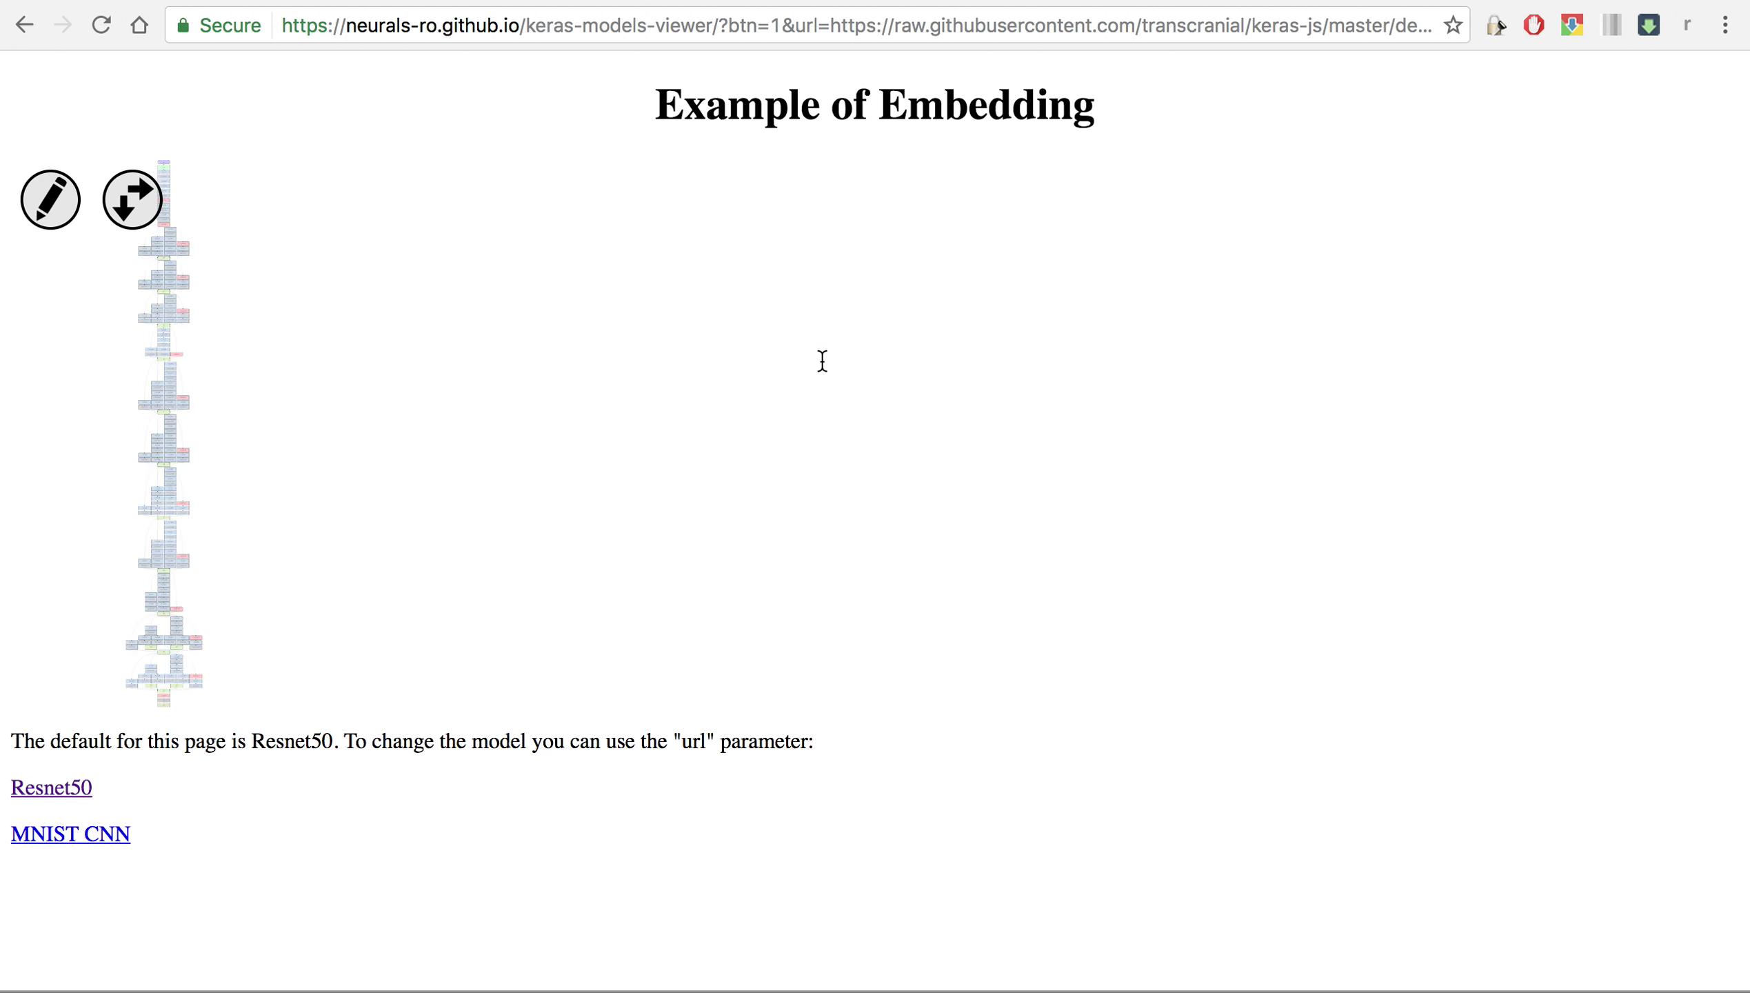
scroll(840, 349, up, 2)
scroll(840, 349, up, 1)
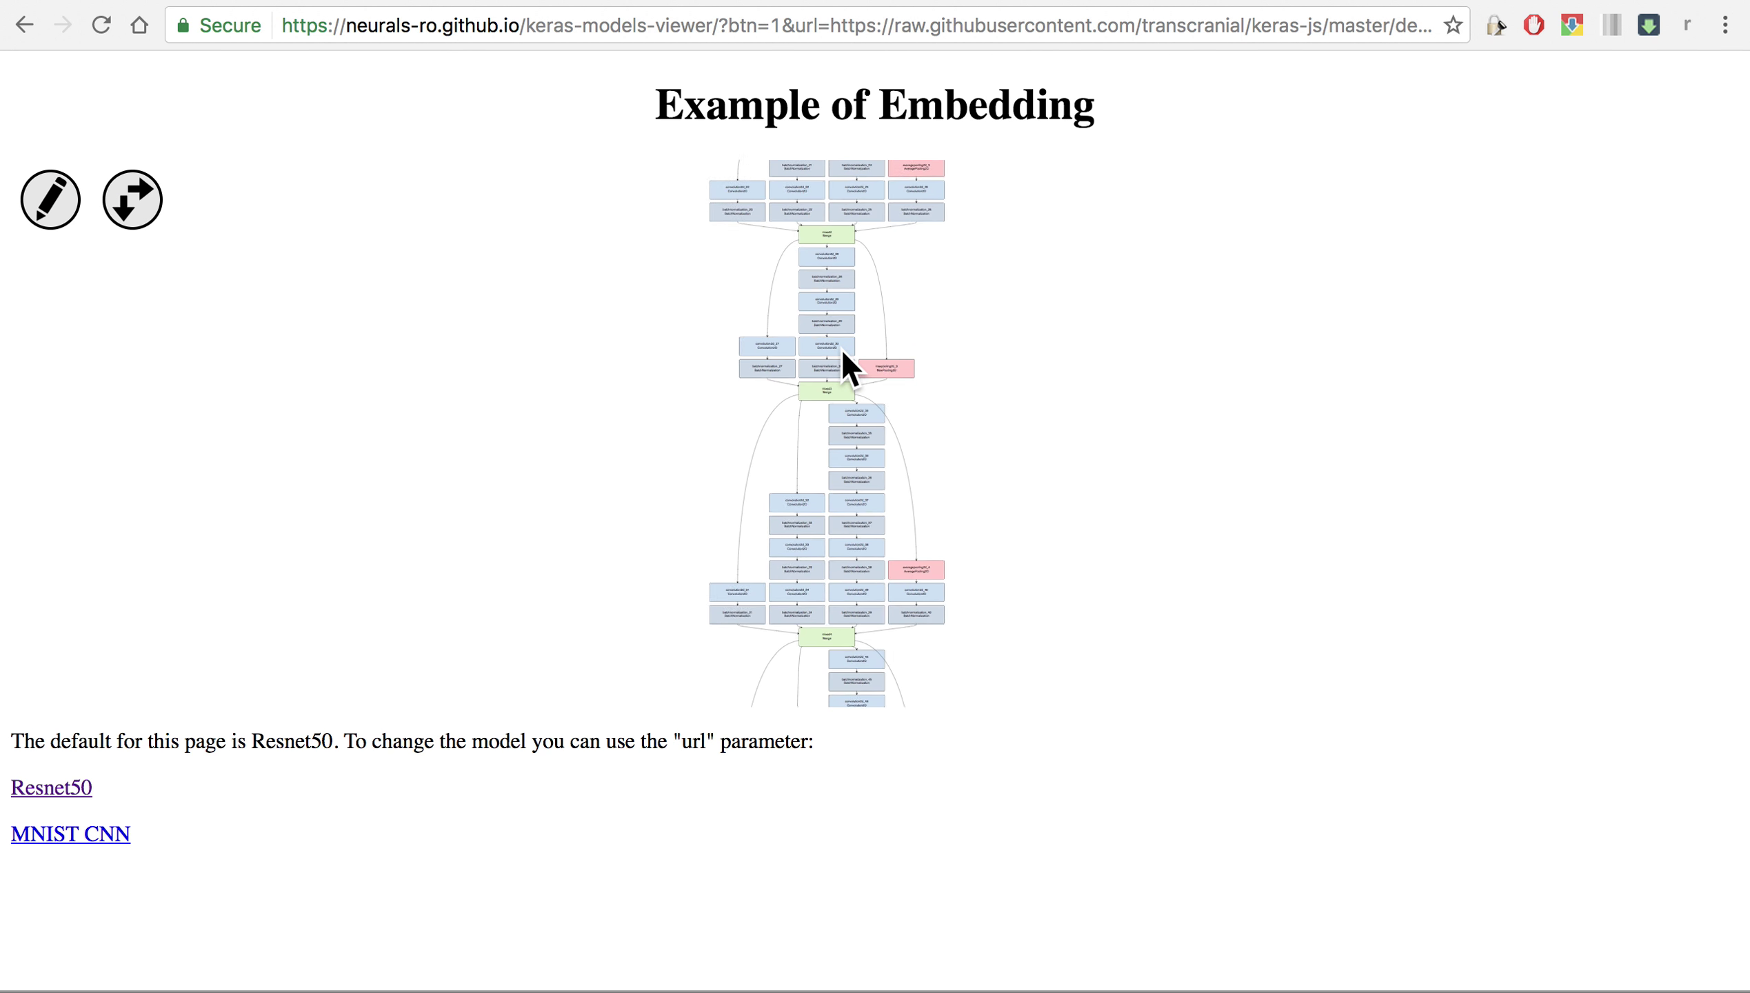
scroll(840, 348, up, 3)
scroll(840, 348, up, 2)
scroll(840, 348, up, 1)
scroll(840, 347, up, 1)
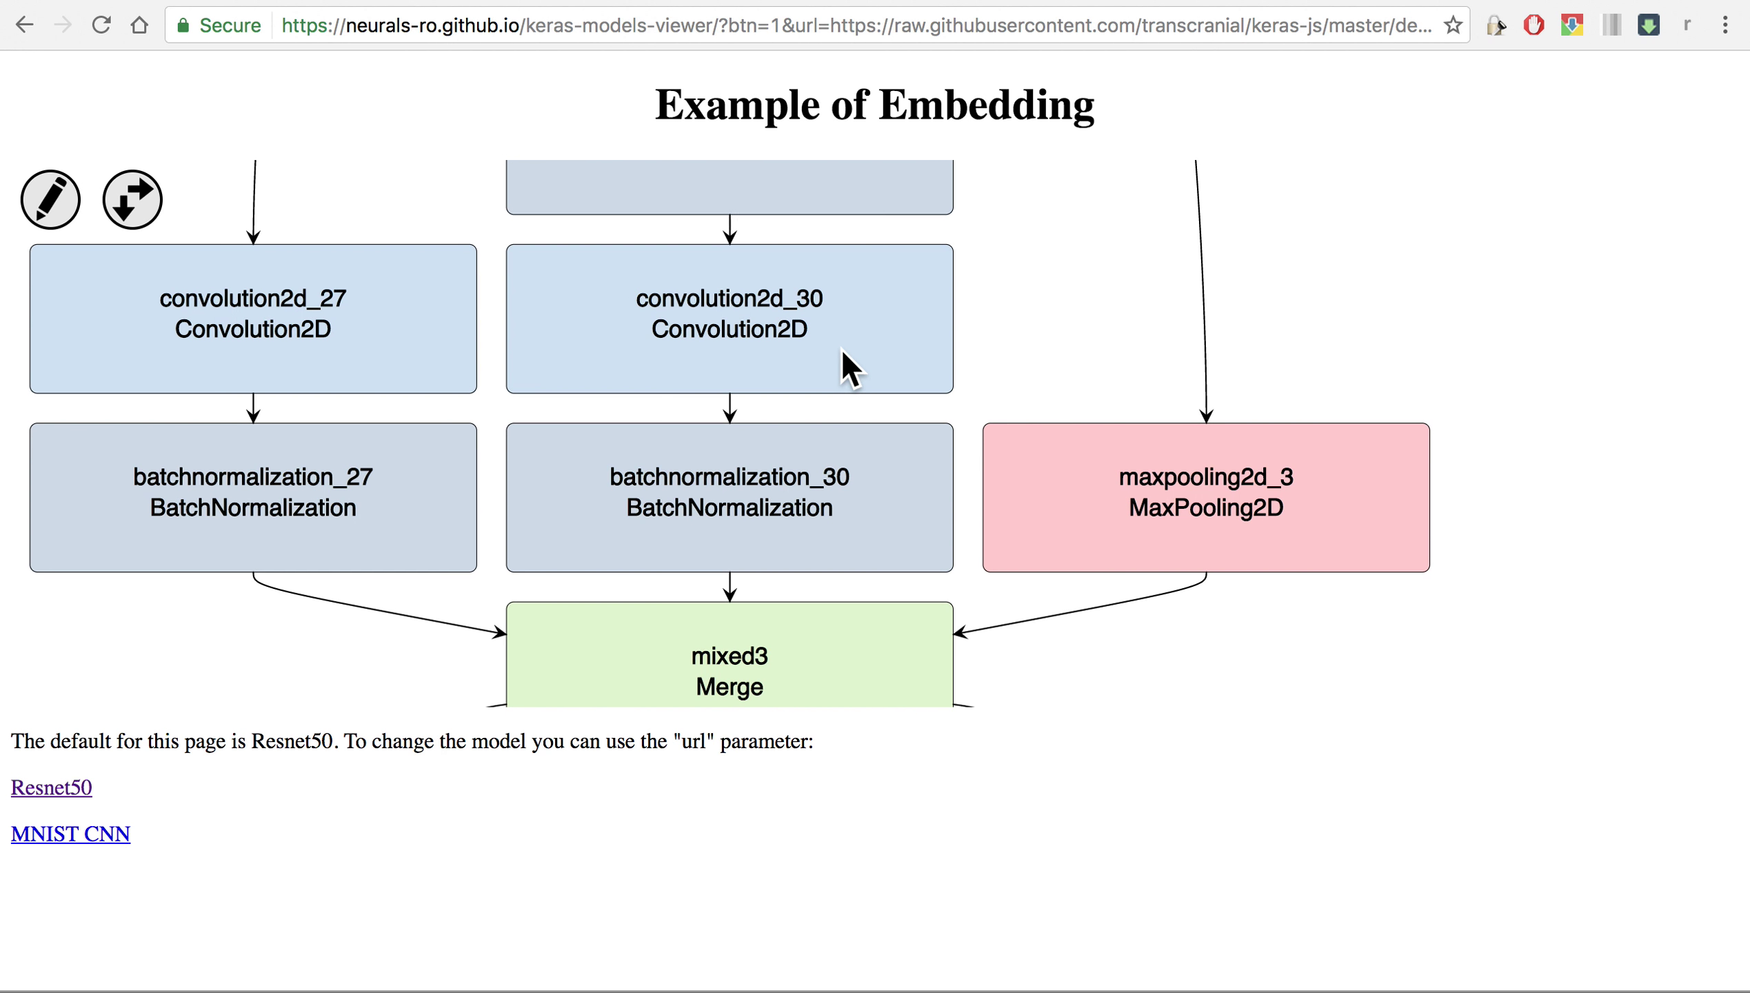
mouse_move(1160, 308)
mouse_down()
mouse_move(1241, 305)
mouse_move(1270, 324)
mouse_up()
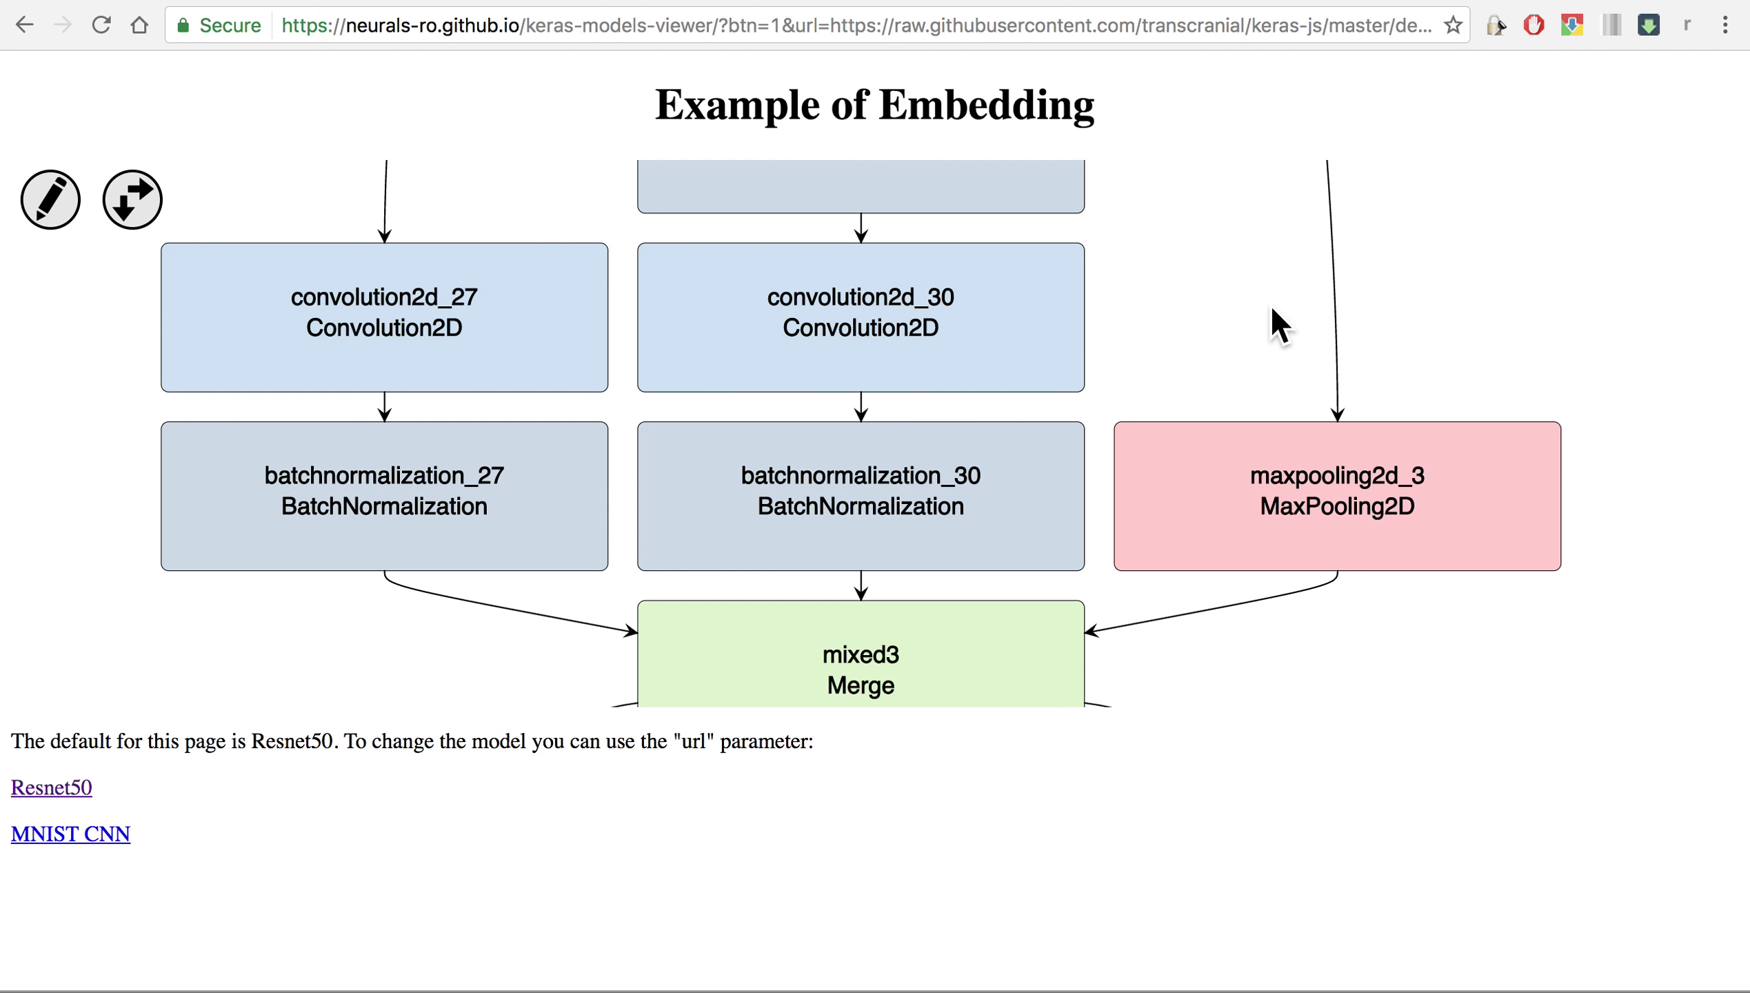